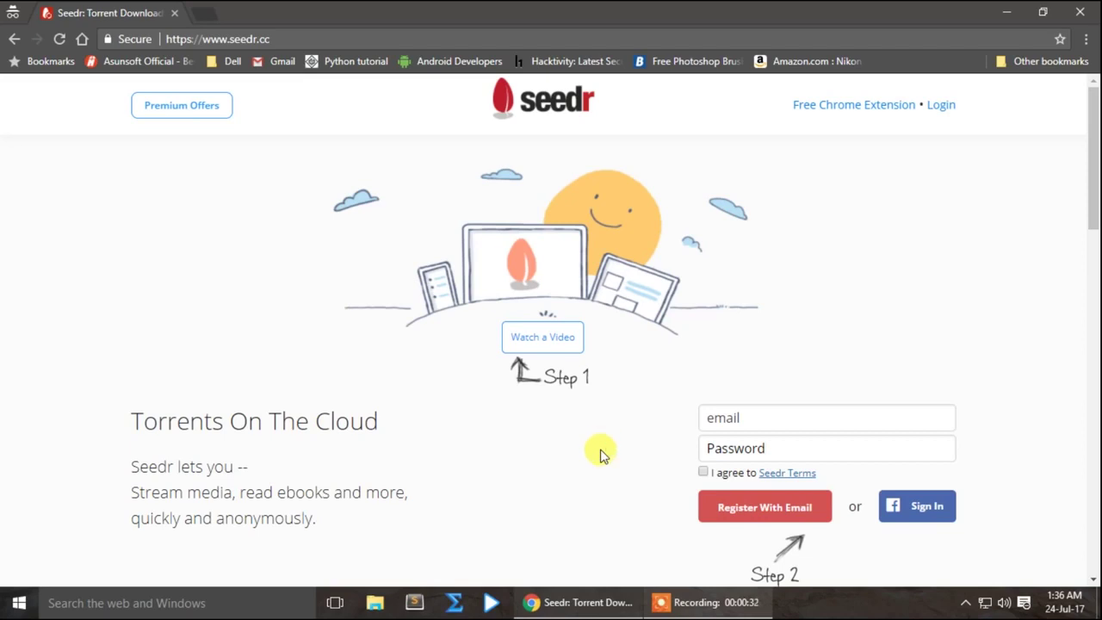
Enter the account e-mail and password in the login form, then start the robot check.
click(941, 108)
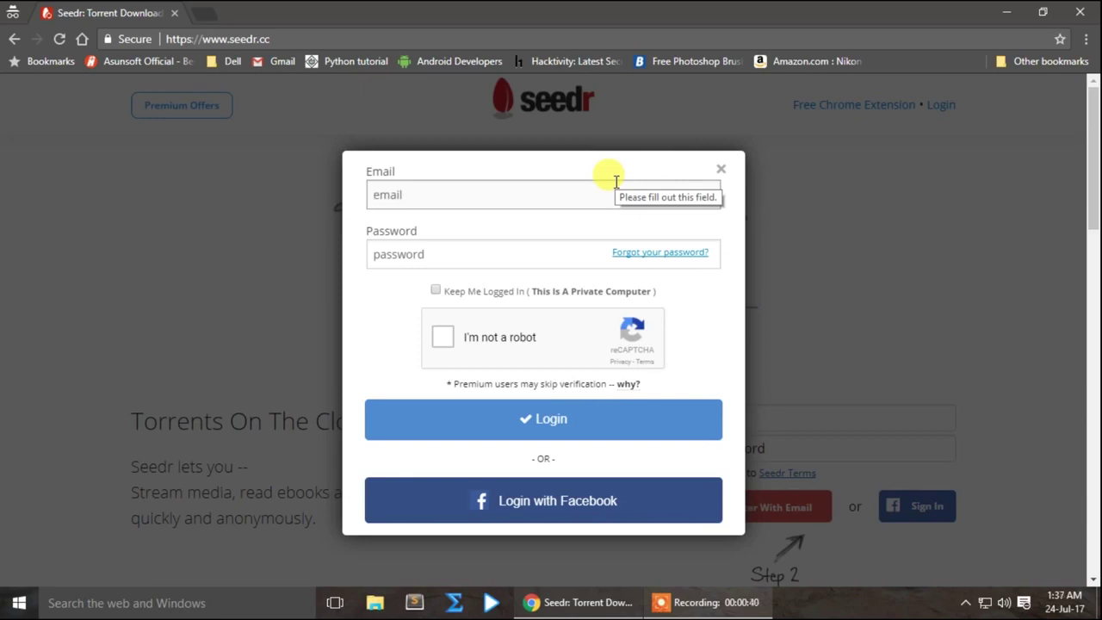
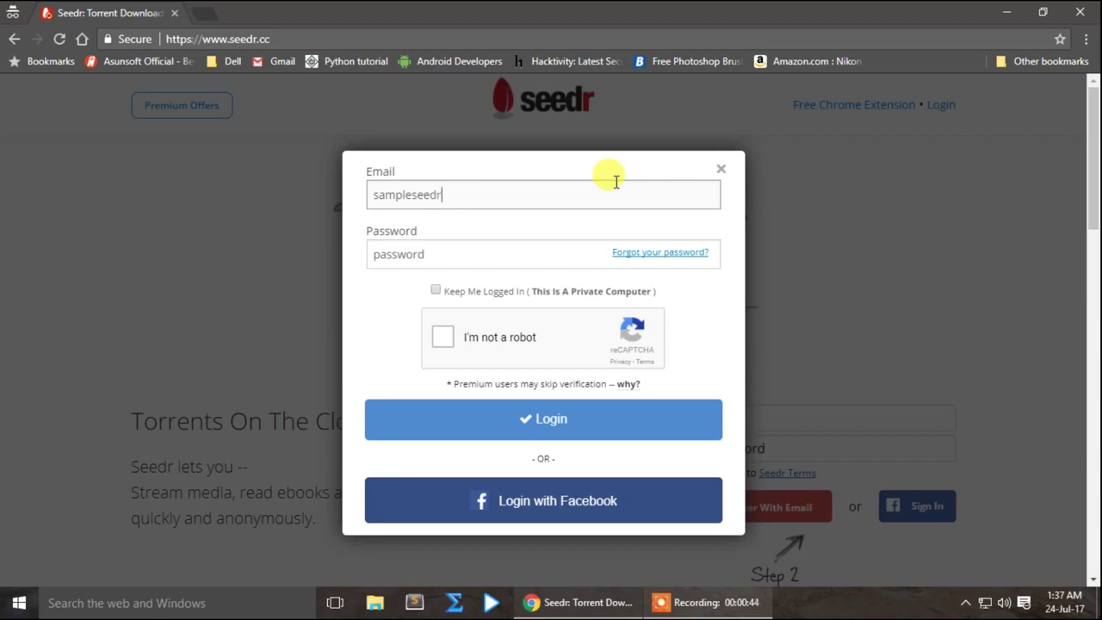
key(Tab)
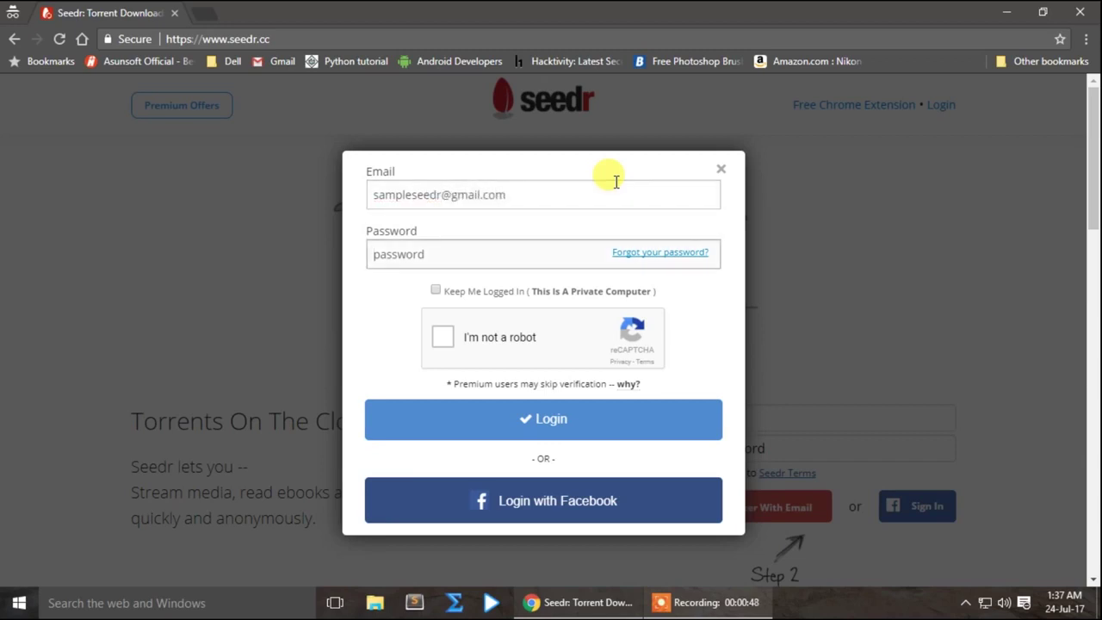
text(***********)
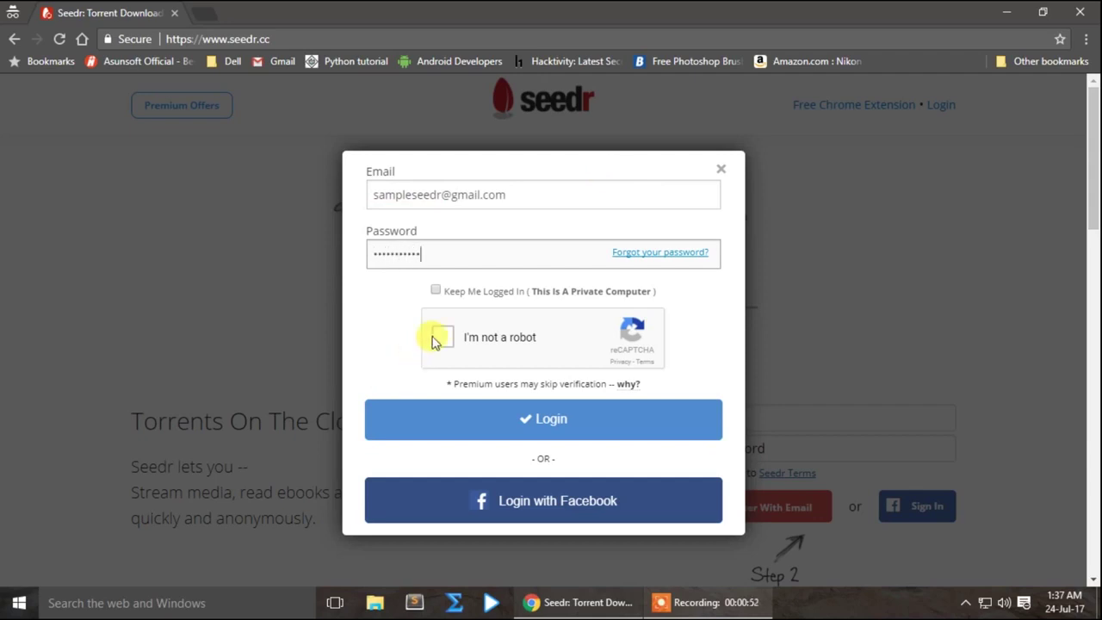
click(437, 338)
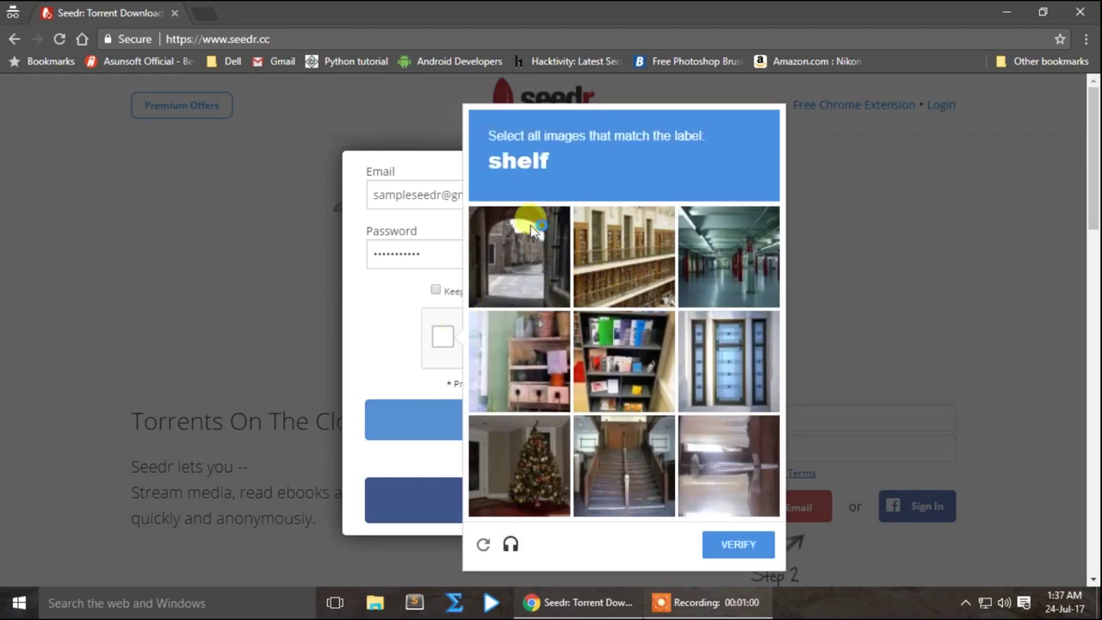
Pick the three shelf pictures in the reCAPTCHA challenge and verify them.
click(588, 242)
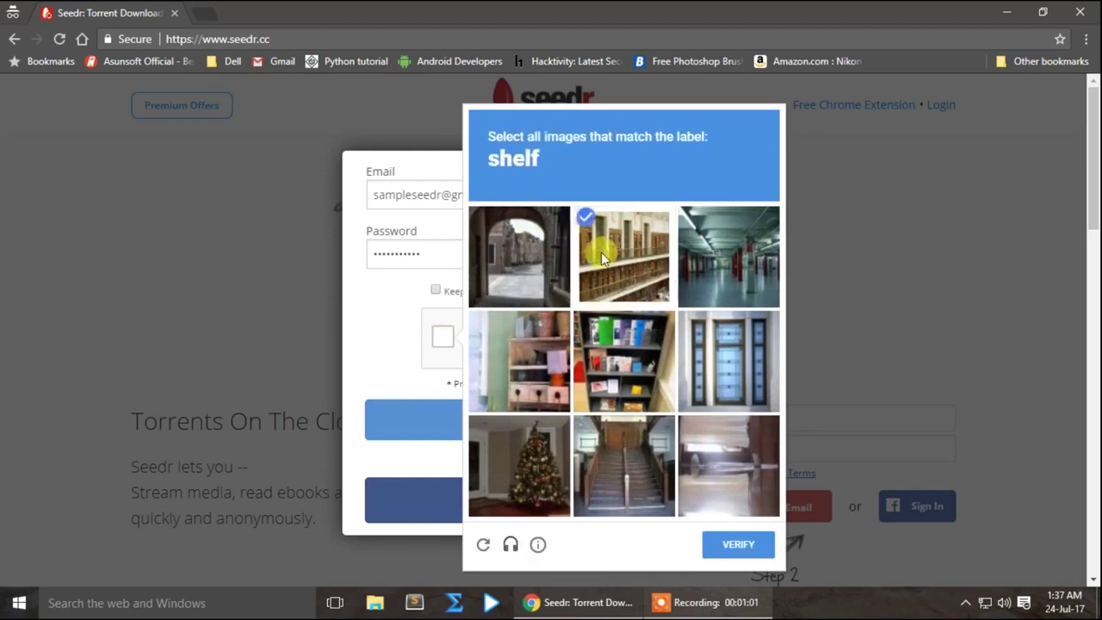
click(532, 378)
click(622, 376)
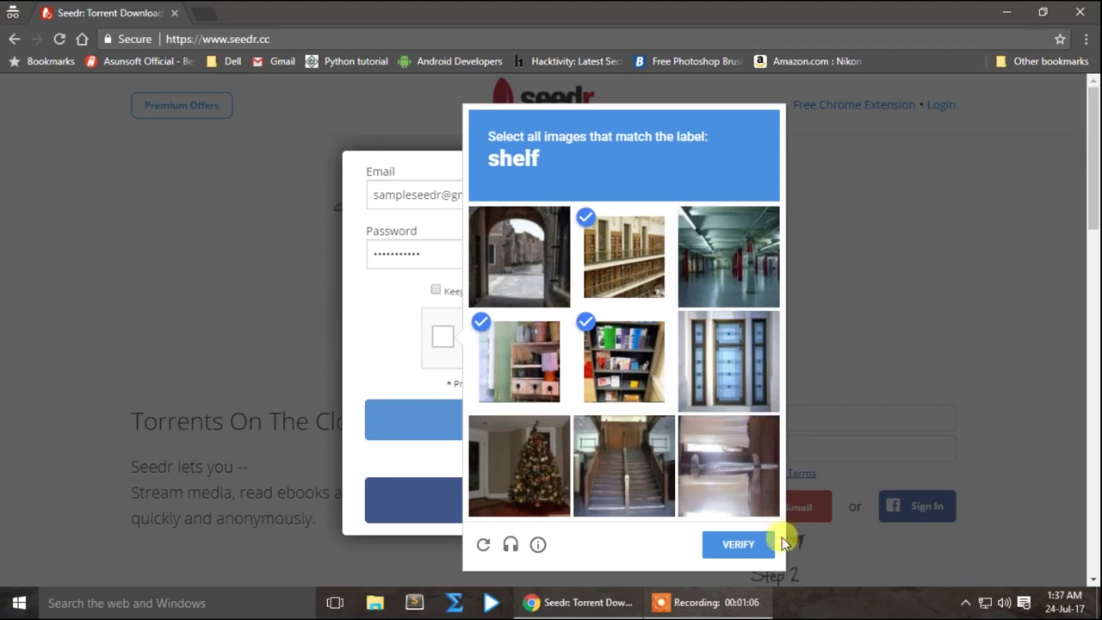
click(738, 546)
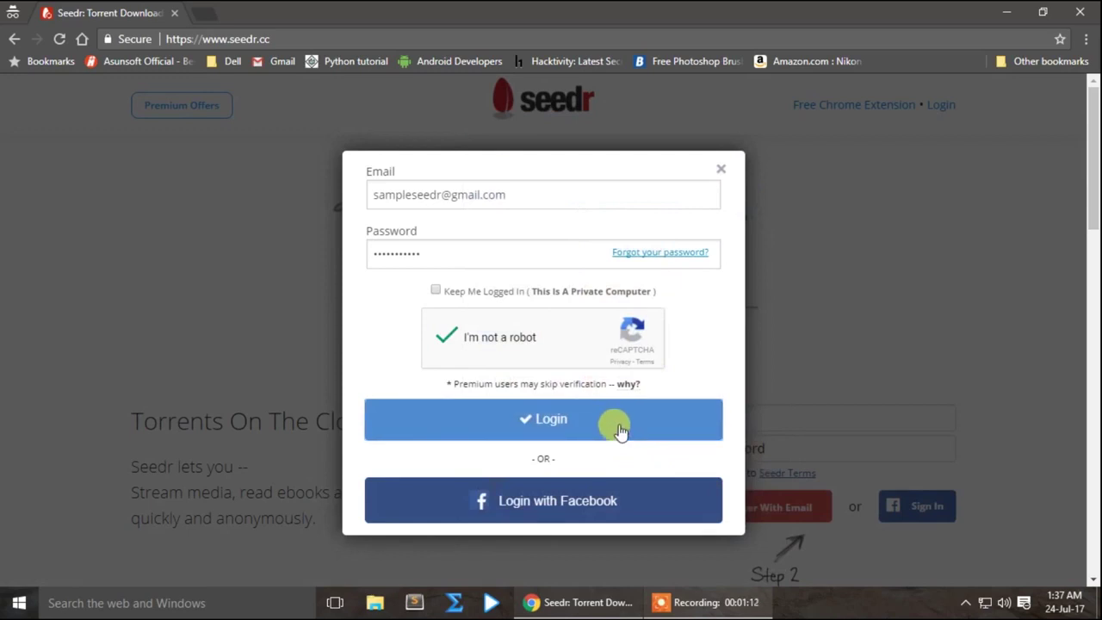
Log in, then go to the Earn FREE space page from the account menu.
click(620, 430)
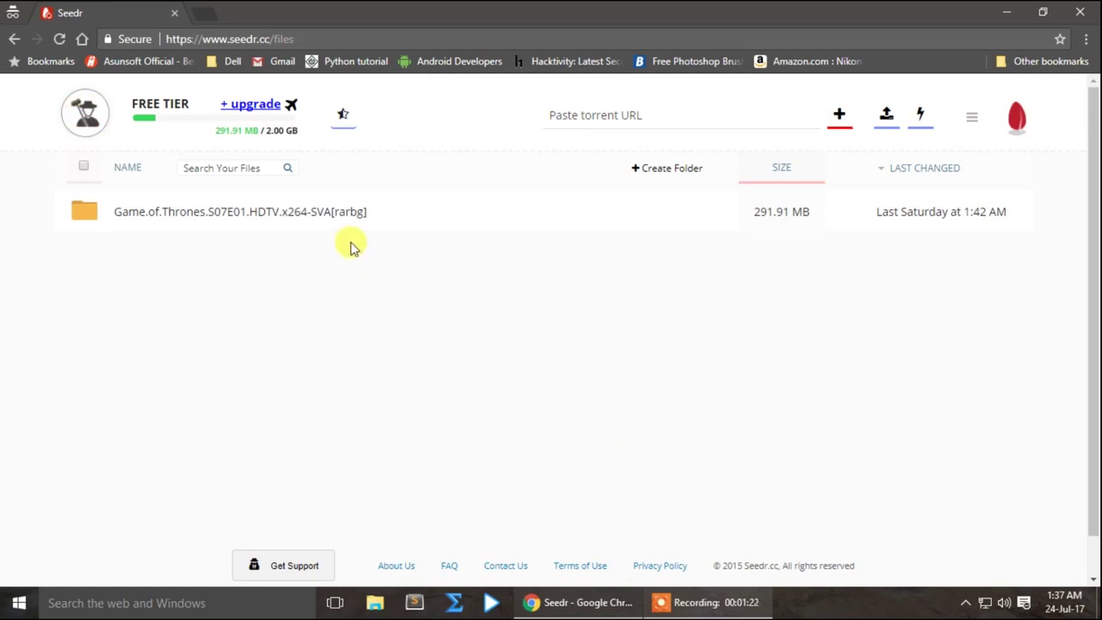
click(970, 118)
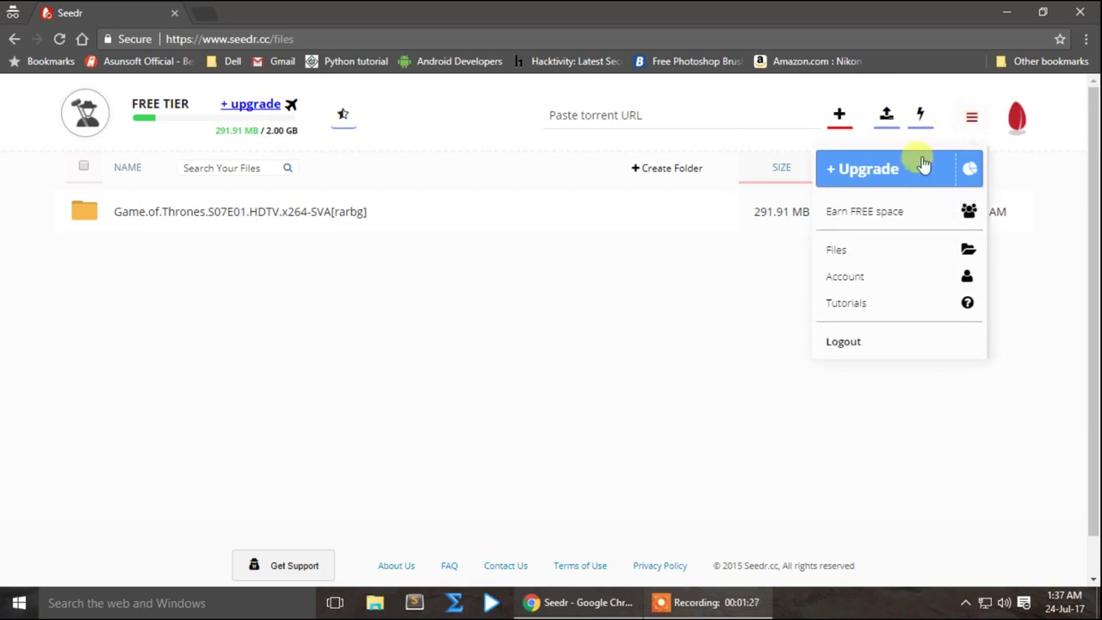
click(893, 215)
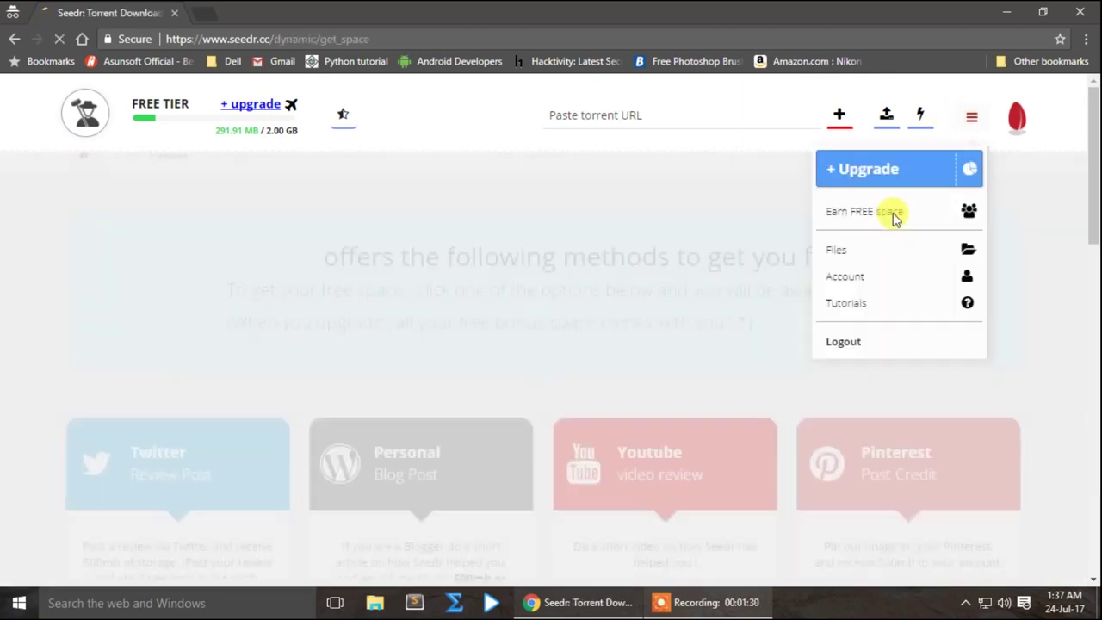
Reload the Earn FREE space page and scroll to the 'How do I do that?' referral link box.
click(894, 215)
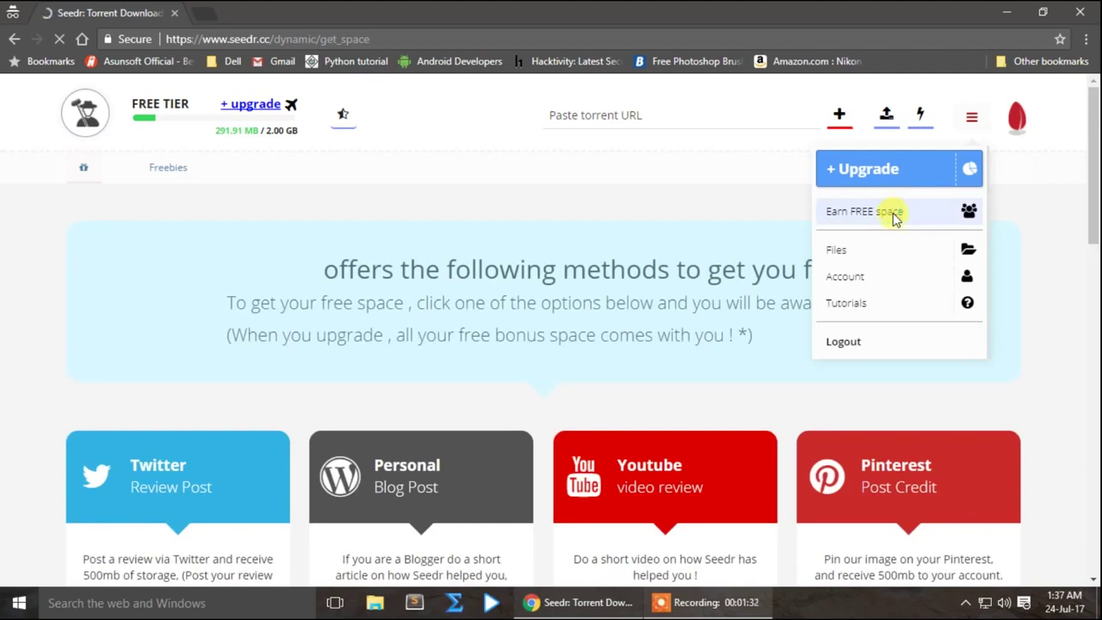
scroll(756, 229, down, 3)
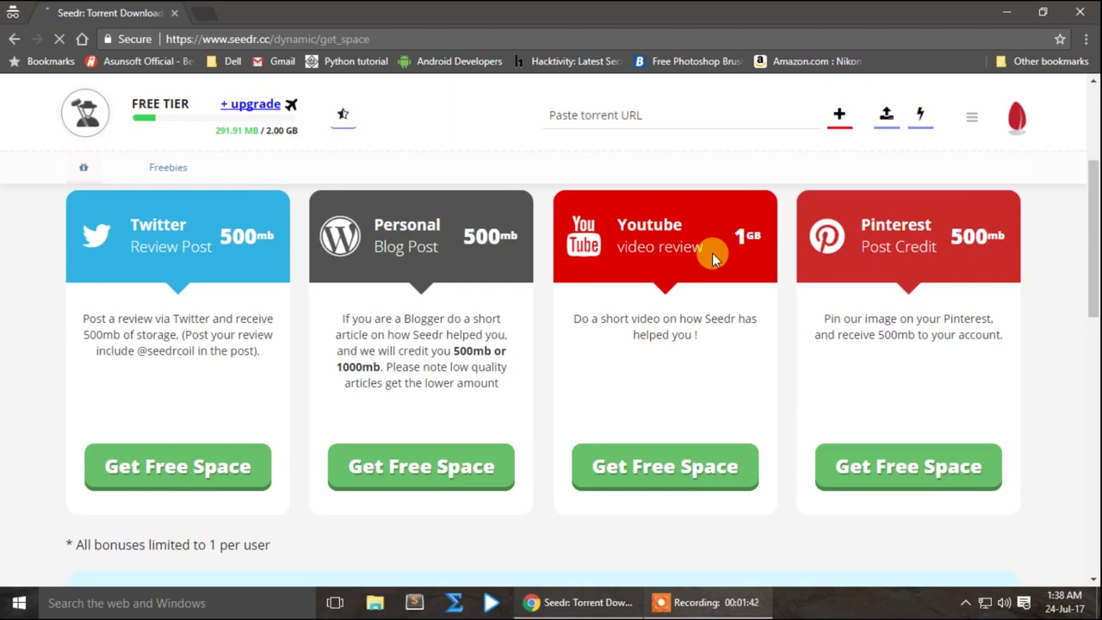
scroll(712, 252, down, 1)
scroll(712, 256, up, 1)
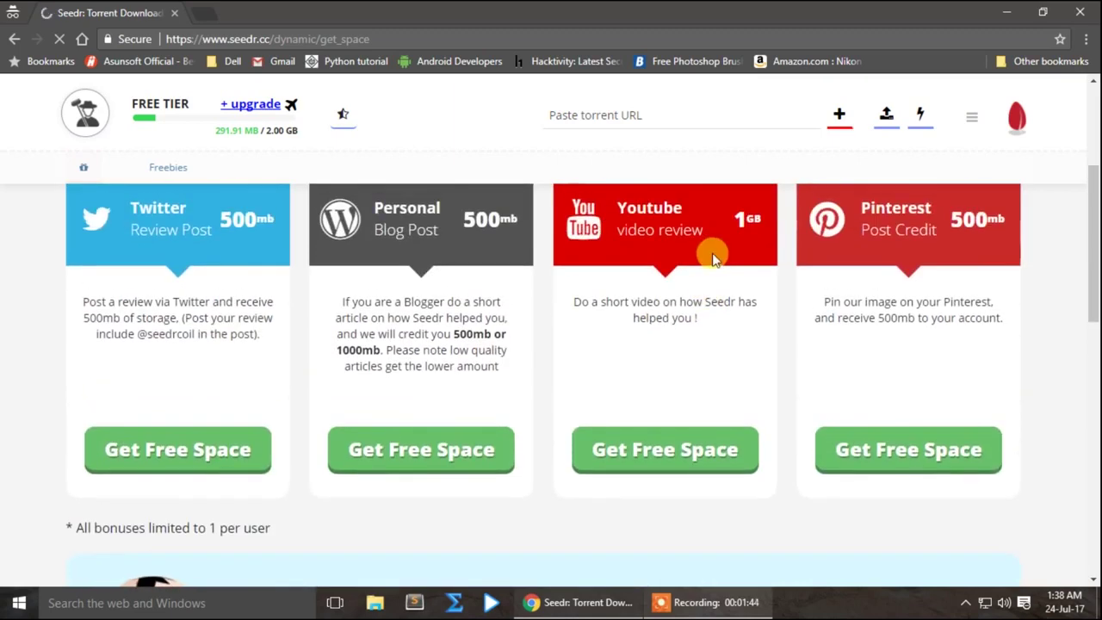
scroll(856, 266, down, 4)
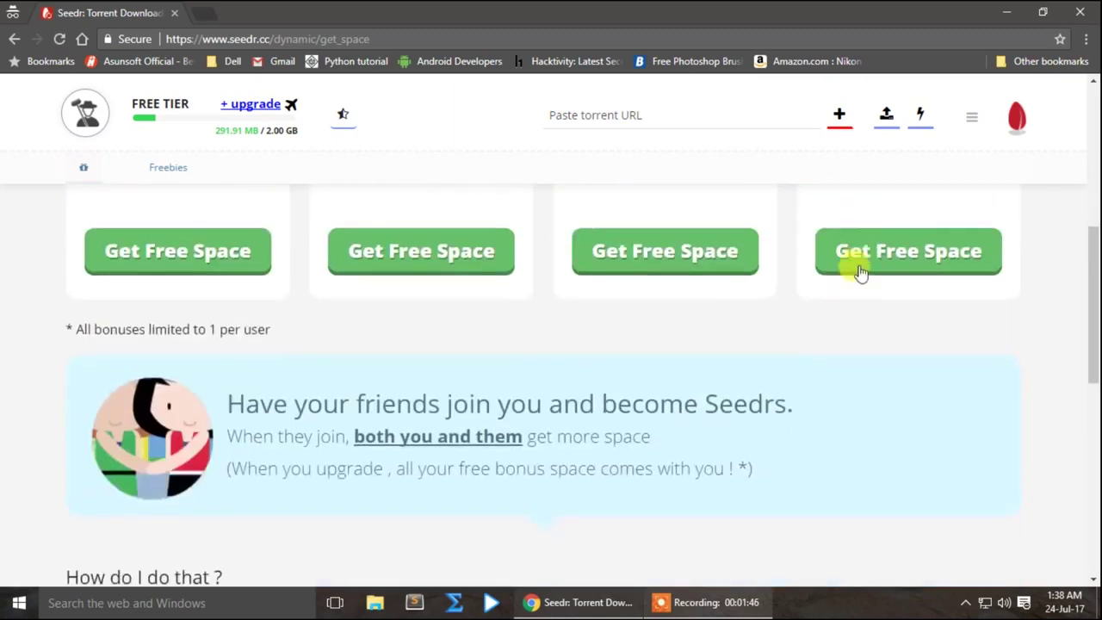
scroll(862, 273, down, 3)
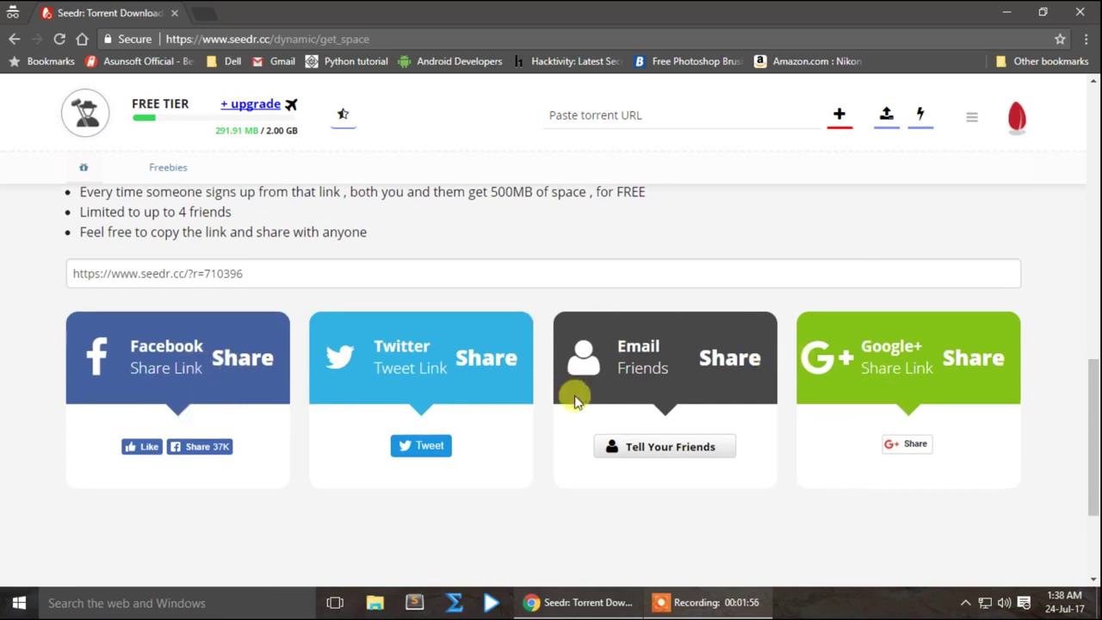
scroll(575, 398, up, 1)
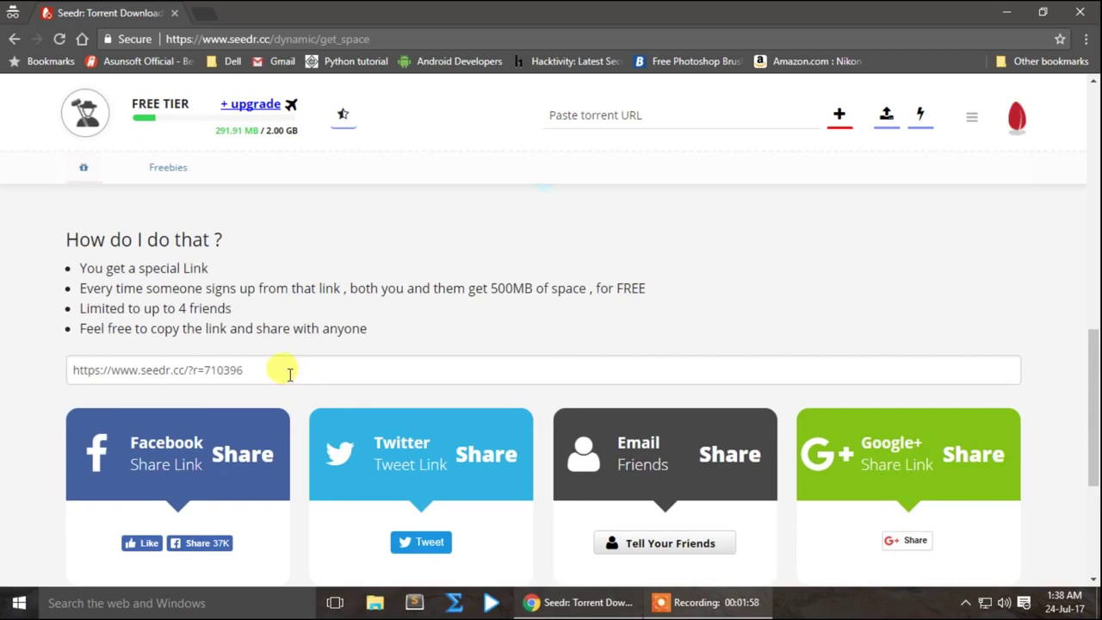
Copy the referral link from its box, then log out through the account menu.
drag(289, 374, 60, 372)
key(ctrl+c)
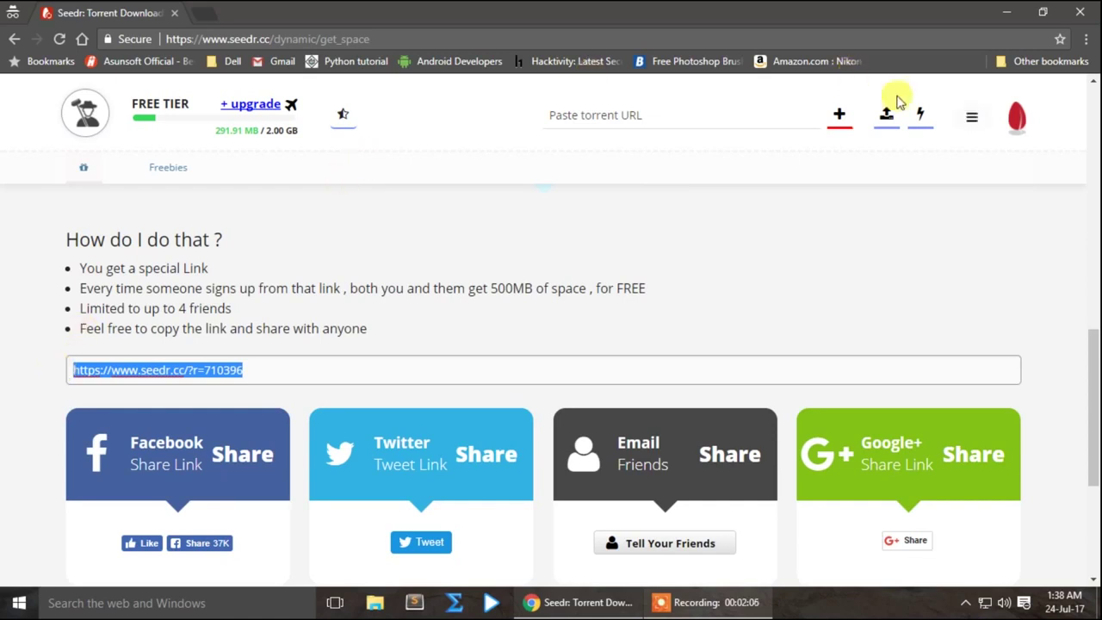
click(976, 127)
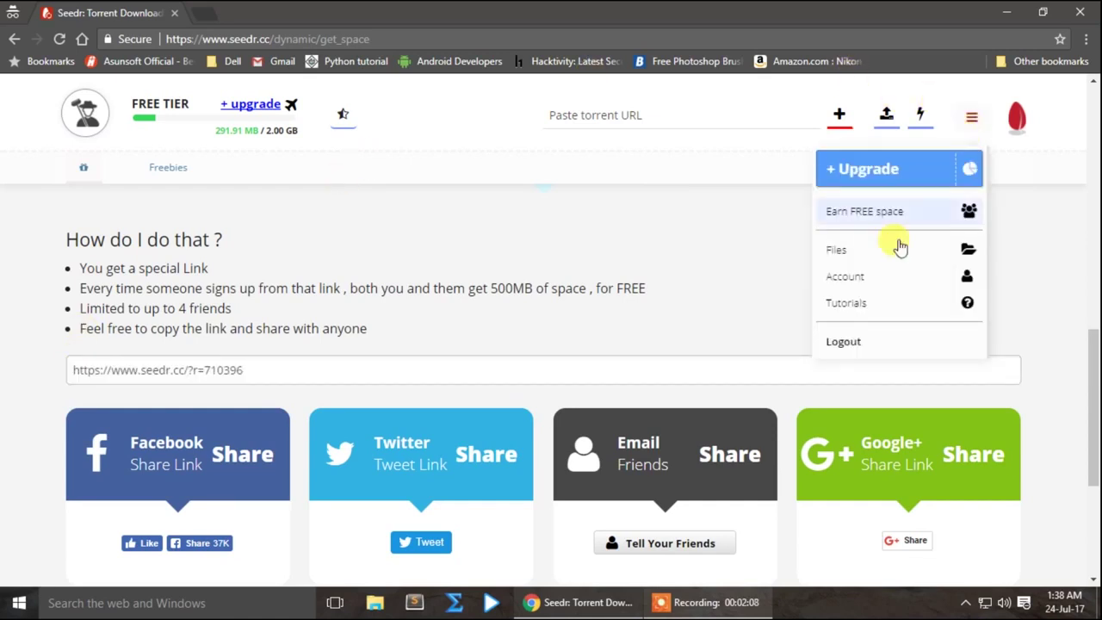
click(894, 342)
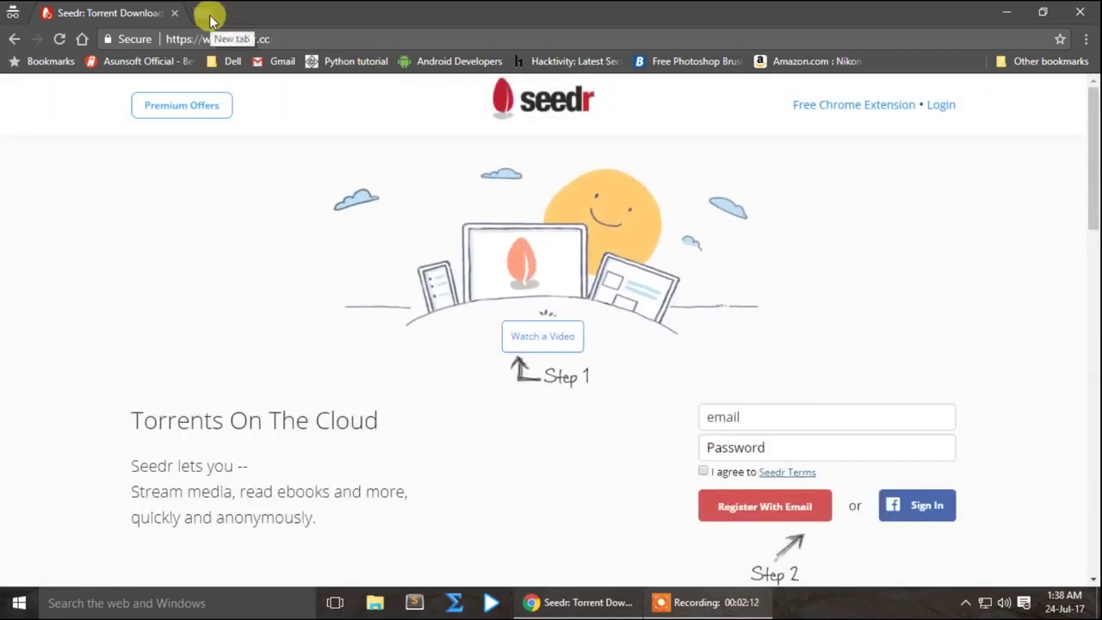
Replace the Seedr tab with a new incognito tab loading the pasted referral link.
click(205, 15)
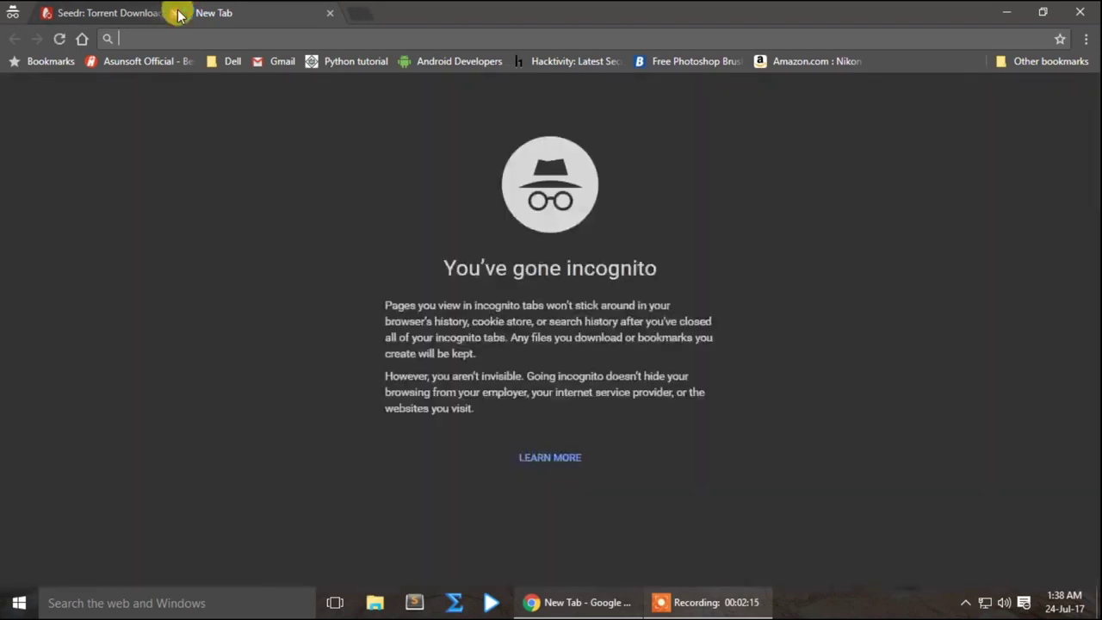
click(178, 14)
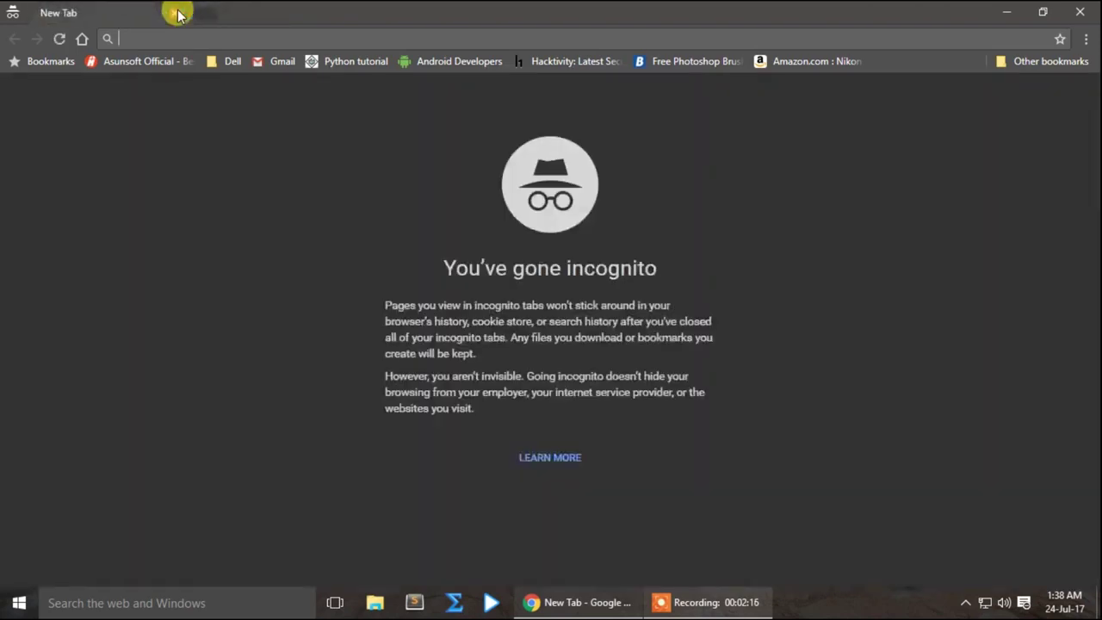
key(ctrl+v)
key(Return)
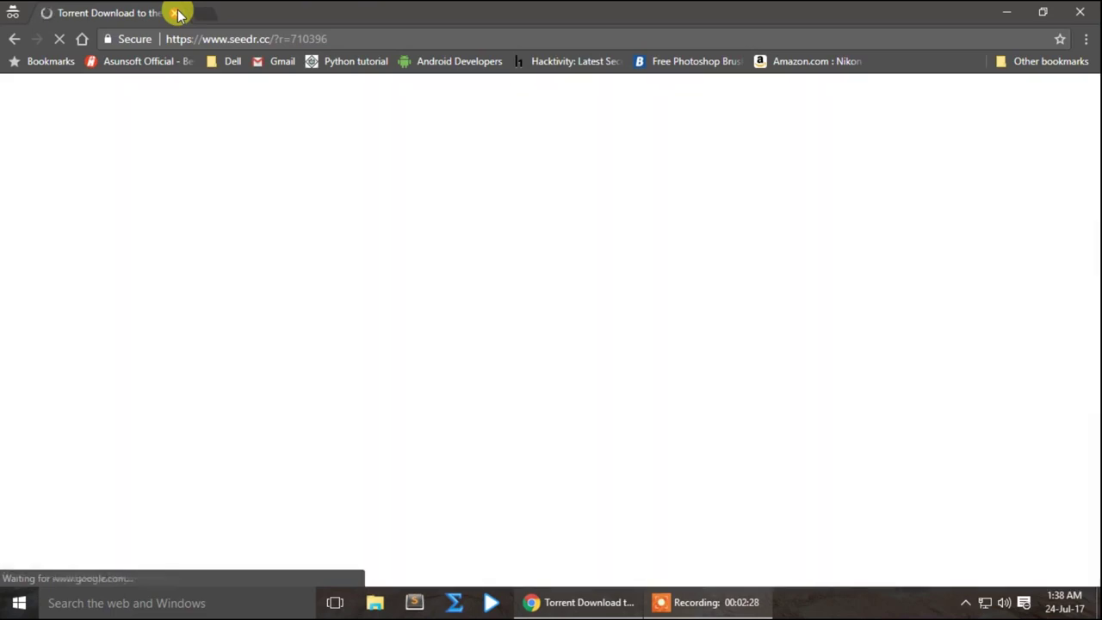
Scroll the loaded referral page to check the Register With Email form.
scroll(499, 183, down, 2)
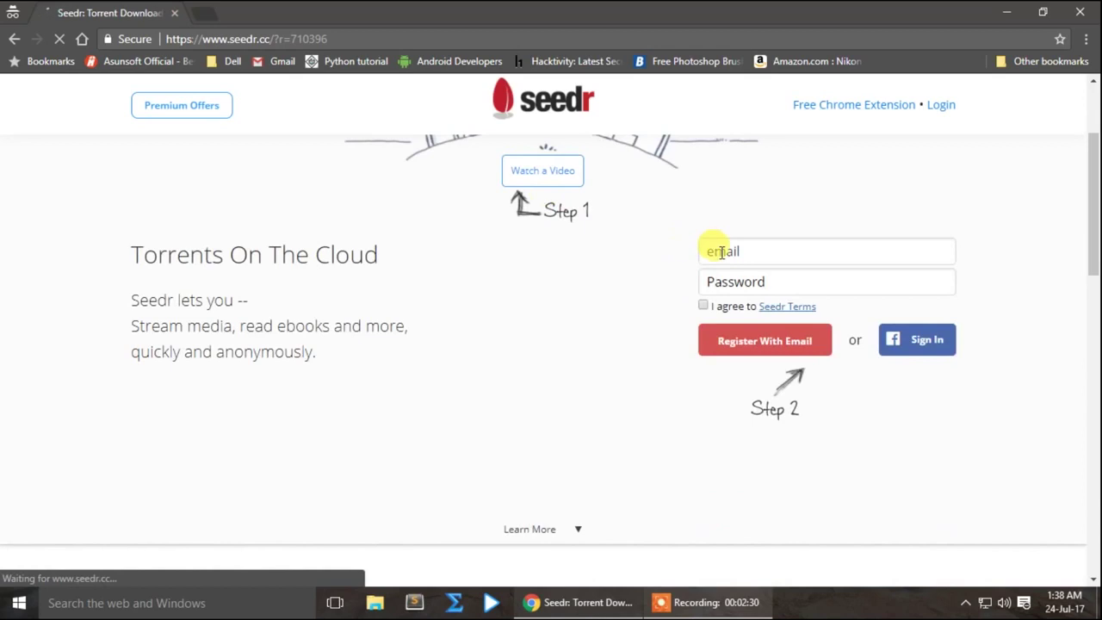
scroll(721, 251, up, 2)
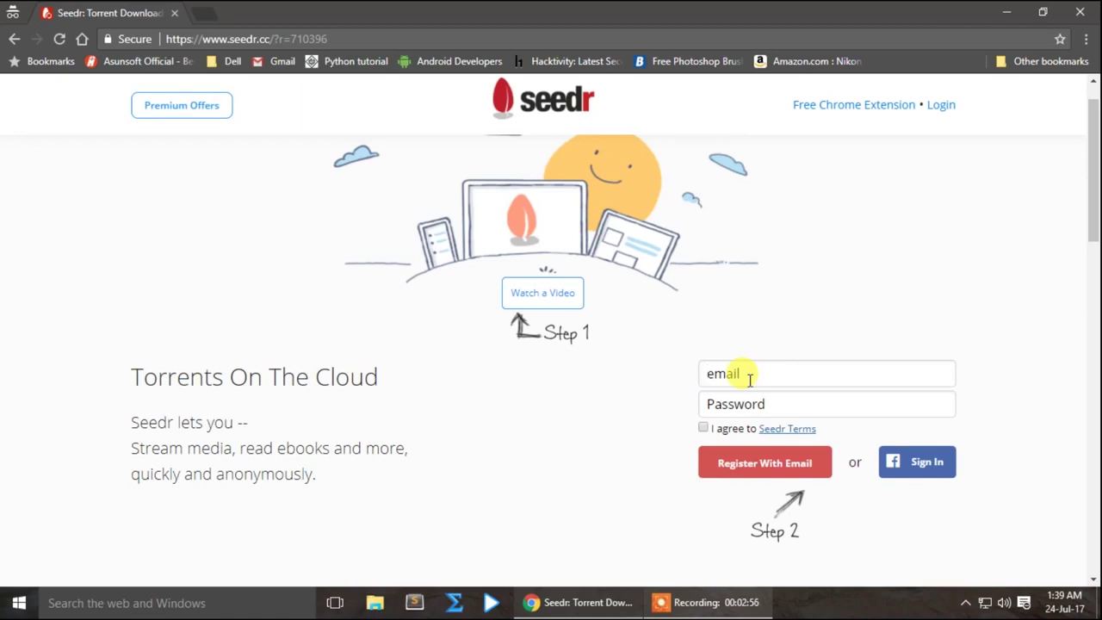
Load Gmail's sign-in page in a new tab via the mail.google.com suggestion.
click(209, 17)
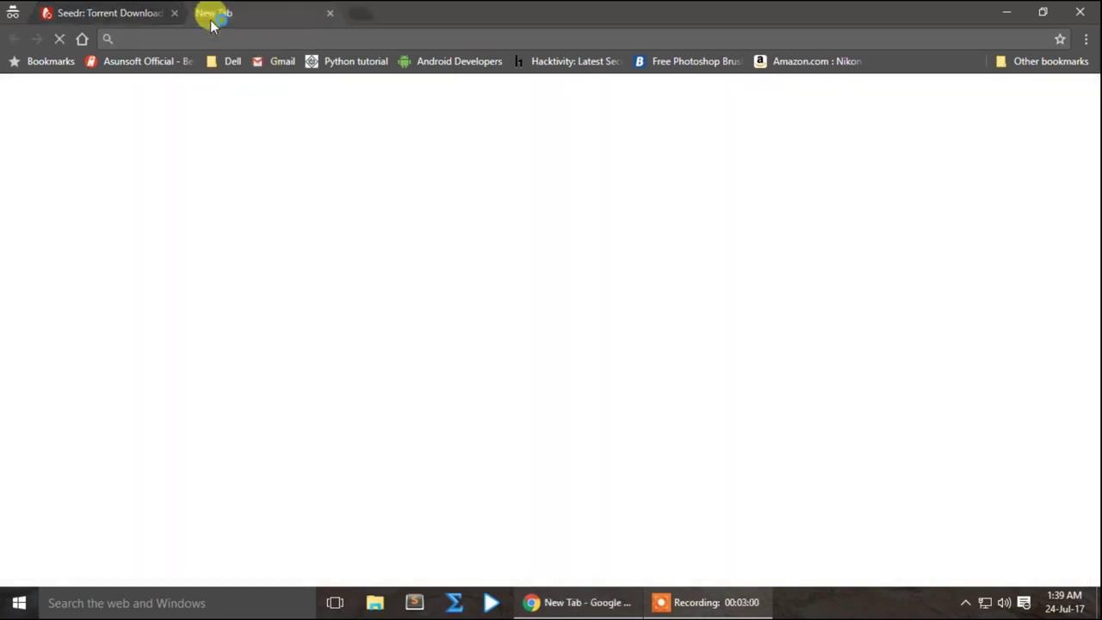
text(gmail)
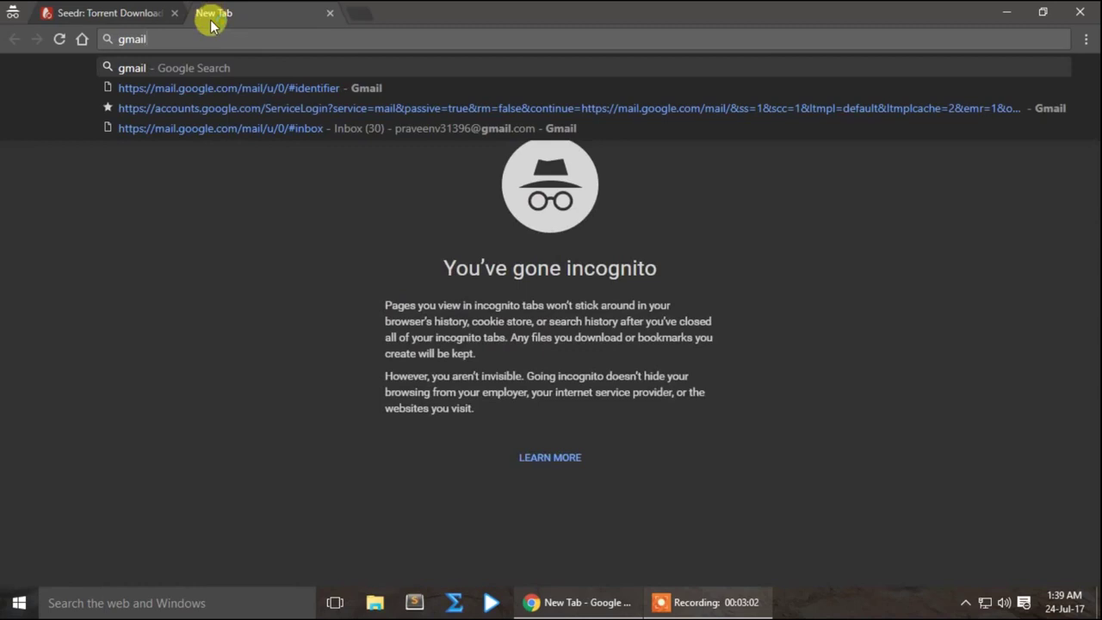
key(Down)
key(Down)
key(Up)
key(Return)
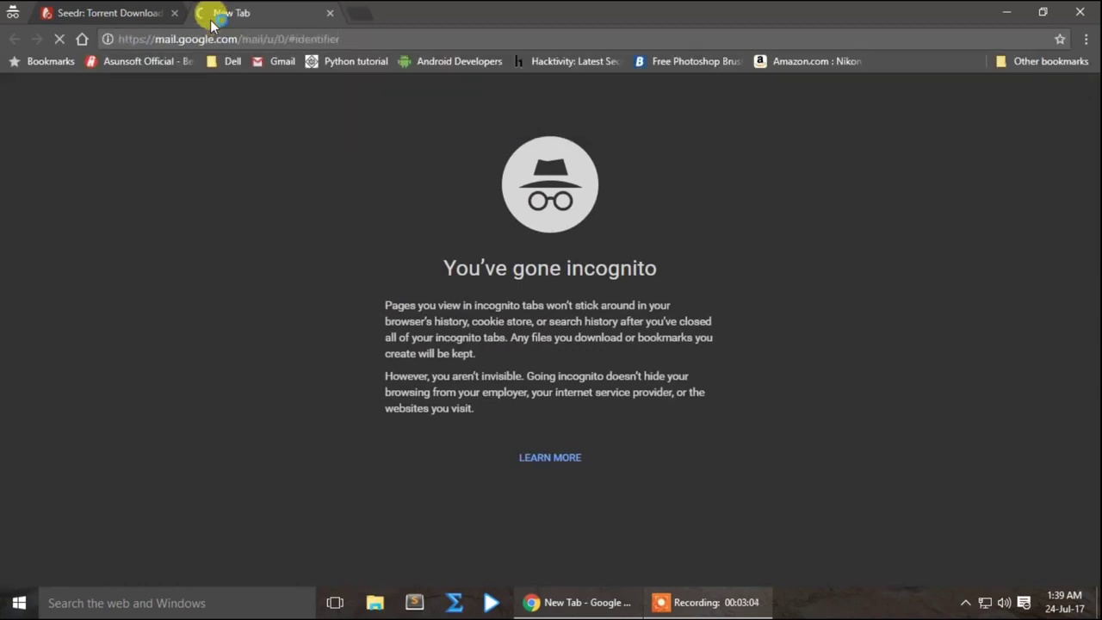
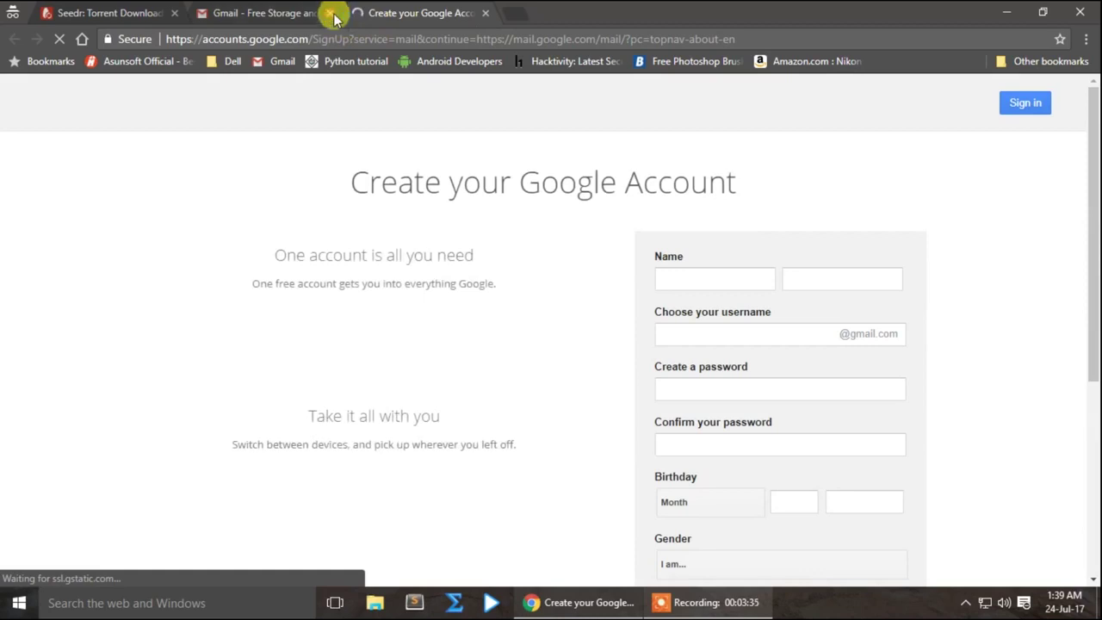
Close the Gmail tab and enter the first name, last name and username.
click(331, 14)
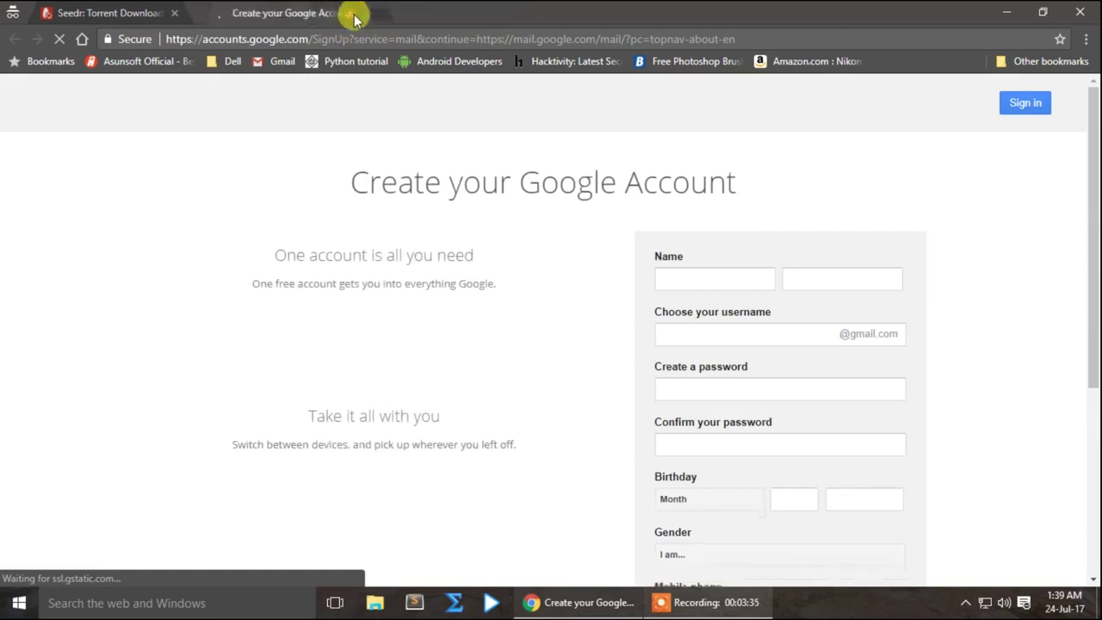
click(742, 275)
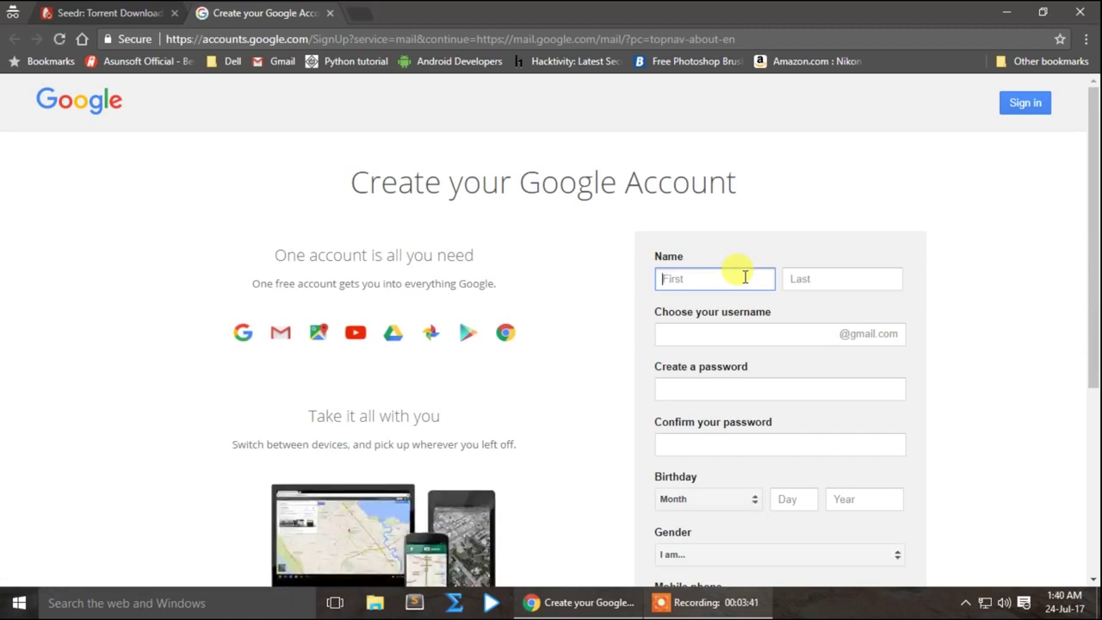
key(Tab)
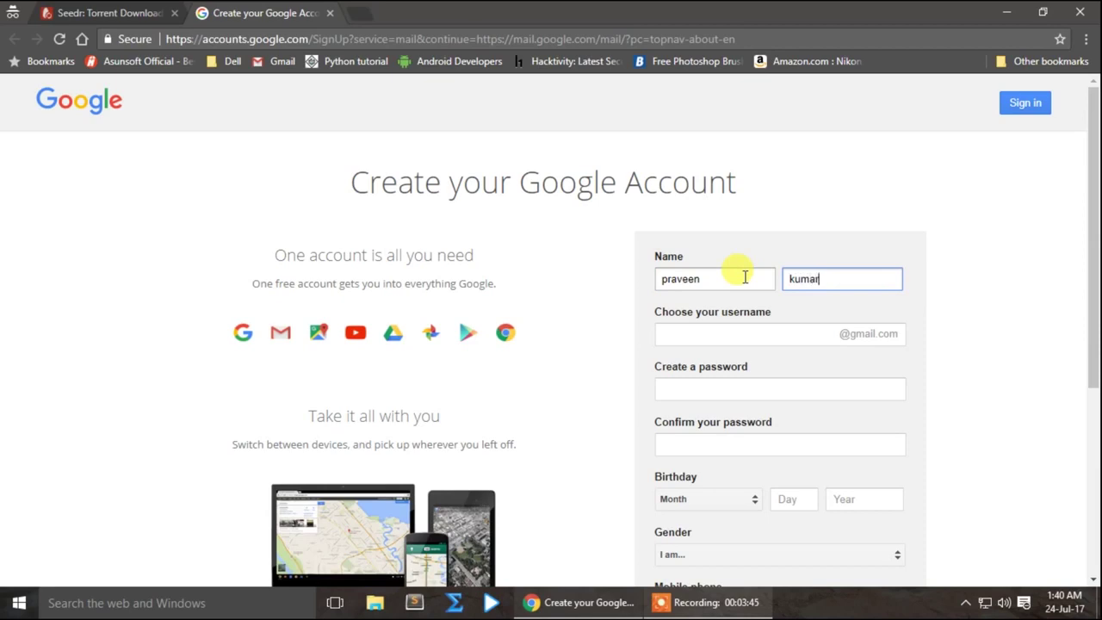
key(Tab)
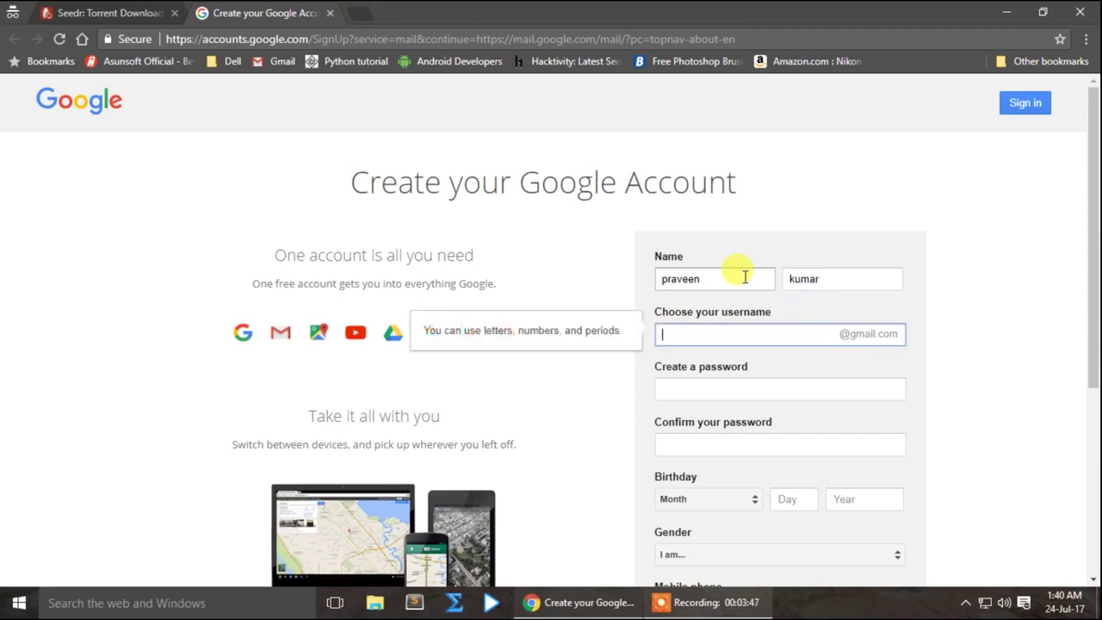
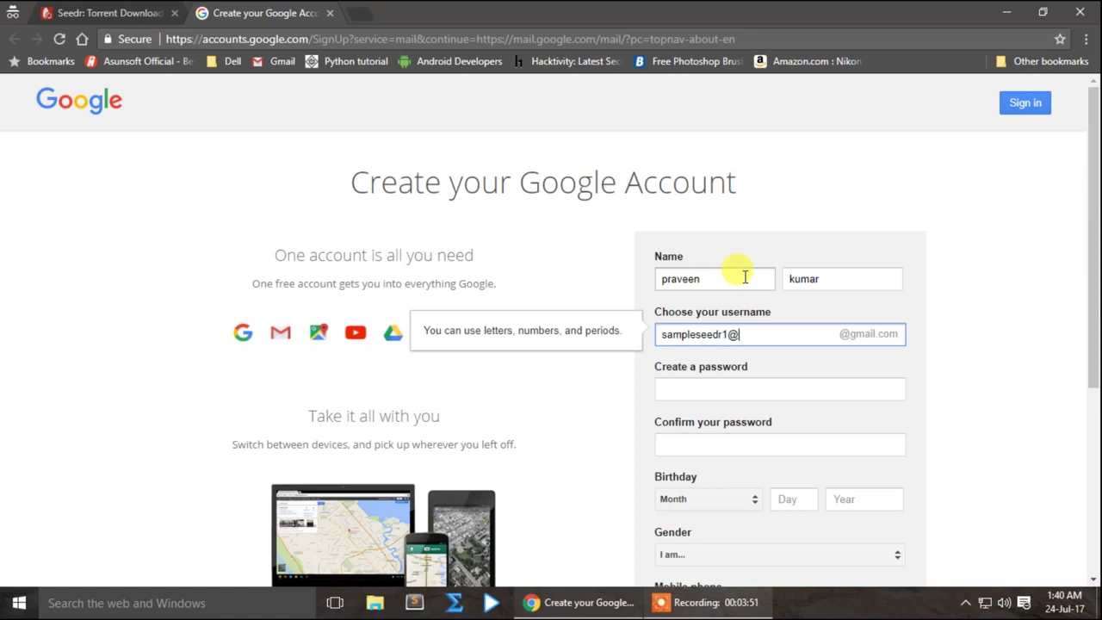
key(Tab)
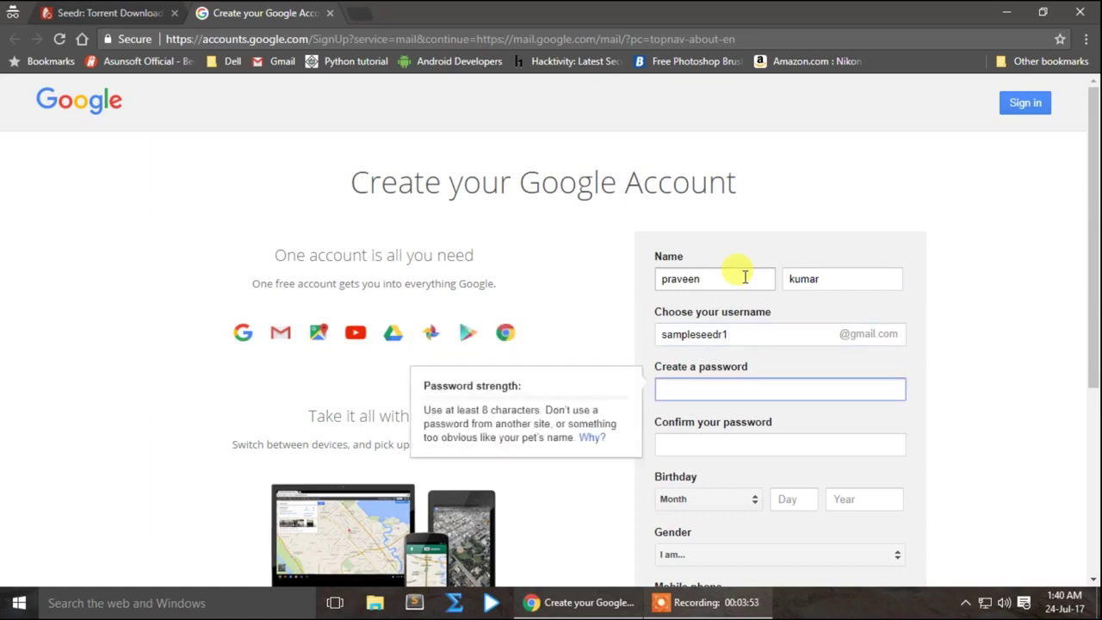
Enter the new account password and retype it to confirm.
text(*******)
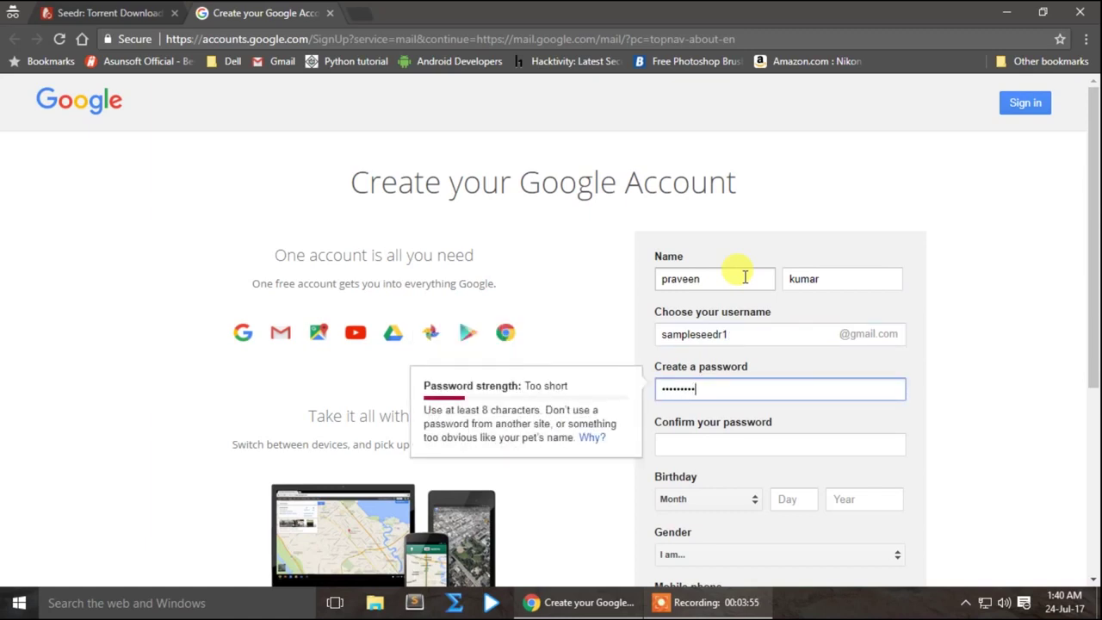
text(*)
key(Tab)
text(****)
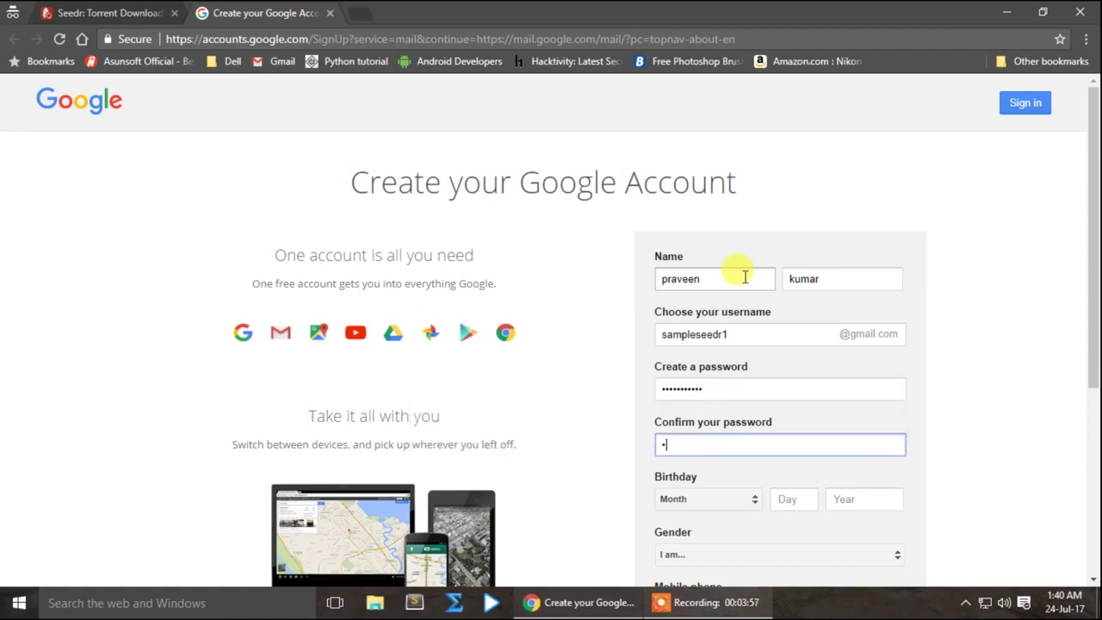
text(*******)
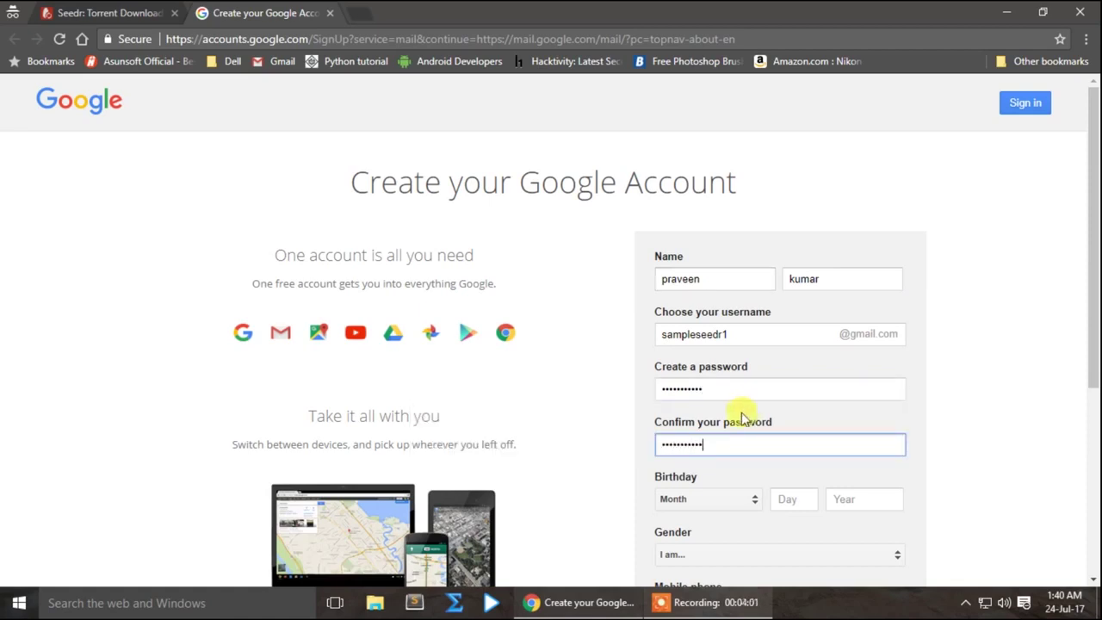
drag(732, 387, 556, 376)
text(*******)
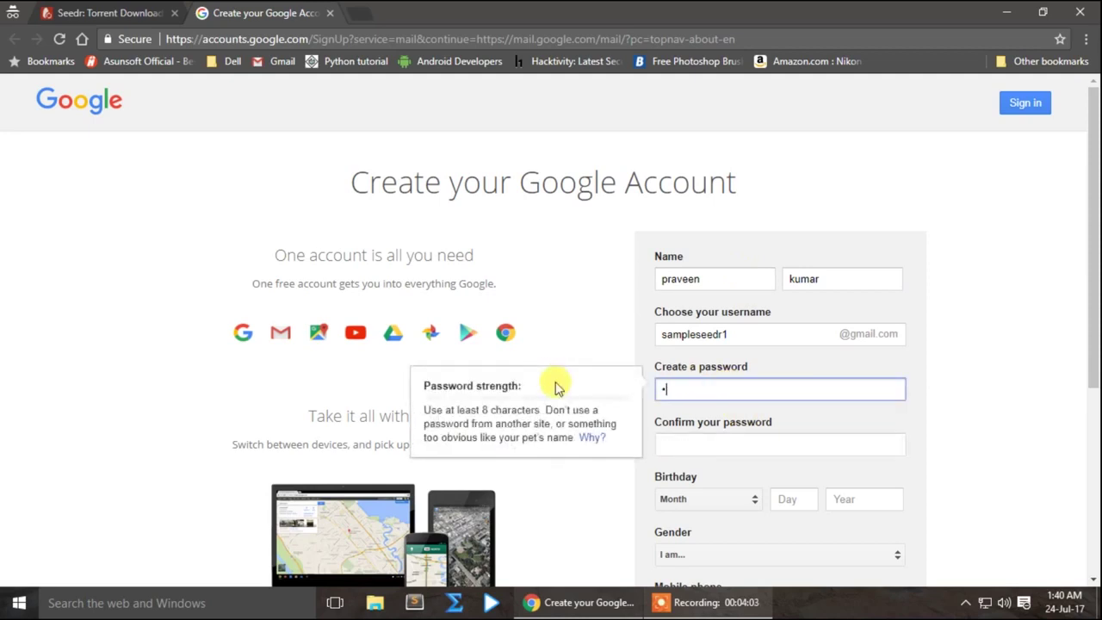
text(*)
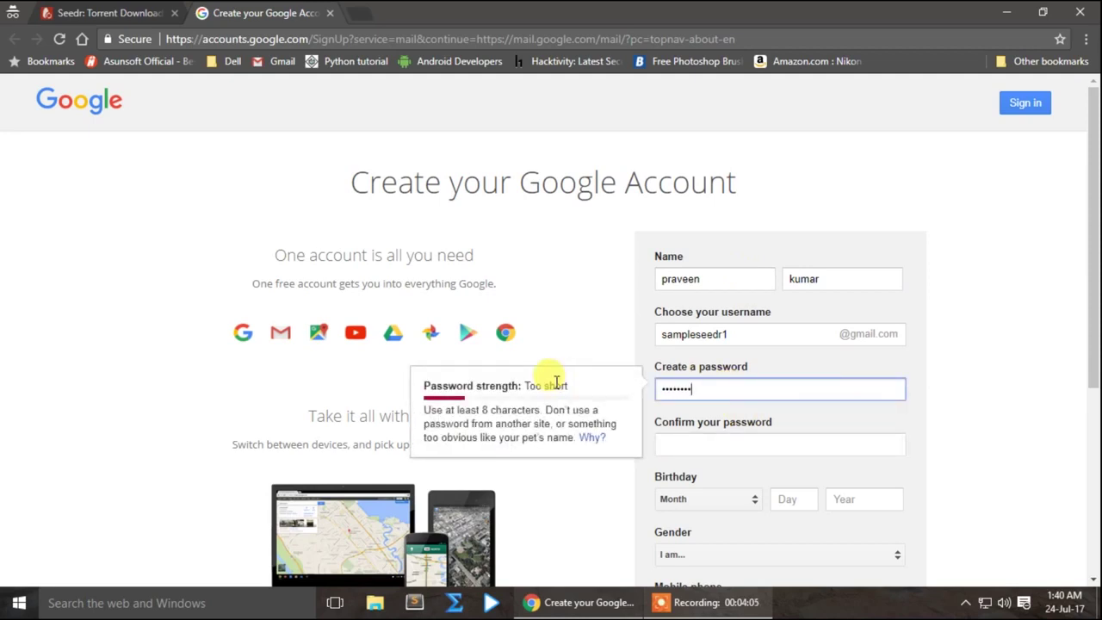
text(***)
key(Tab)
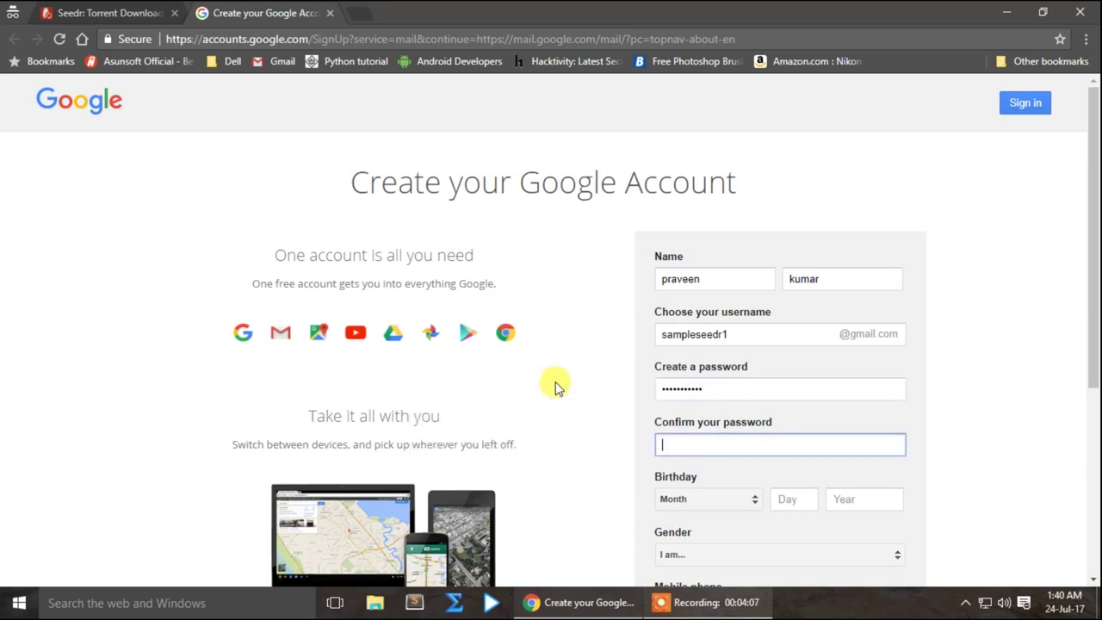
text(***********)
Enter a March 1996 birthday, then select the day value to correct it.
key(Tab)
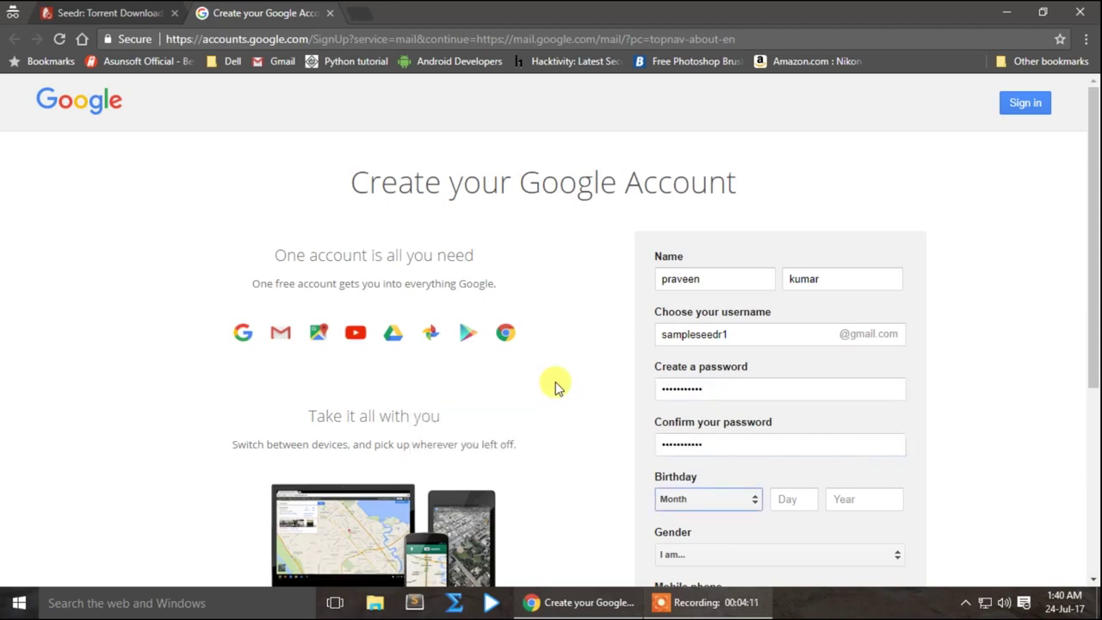
key(m)
key(Tab)
text(21)
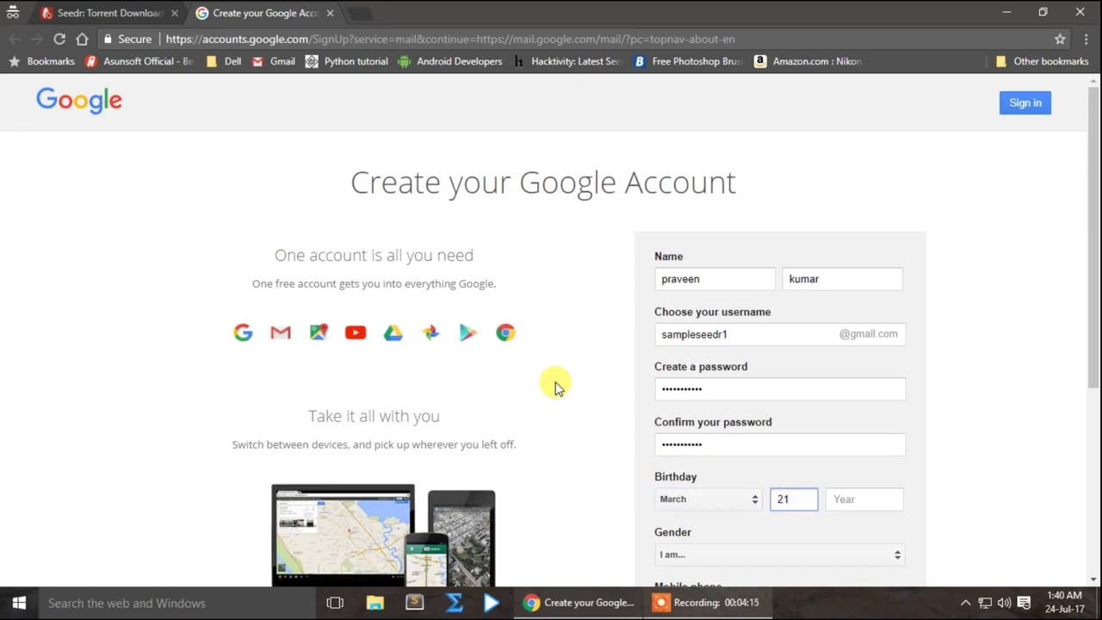
key(Tab)
text(1996)
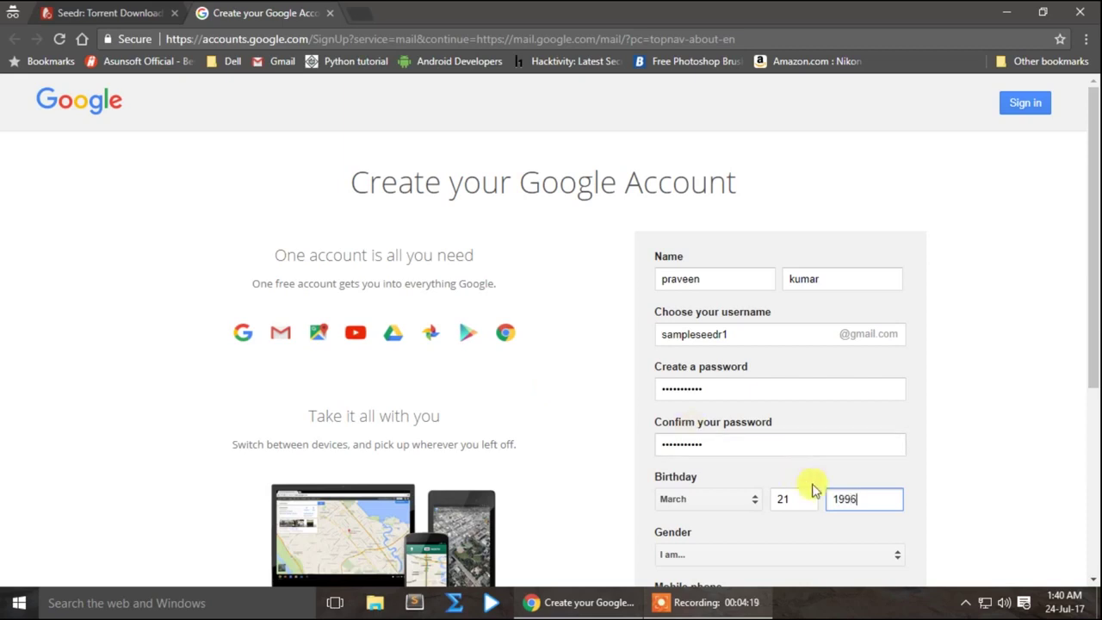
double_click(783, 500)
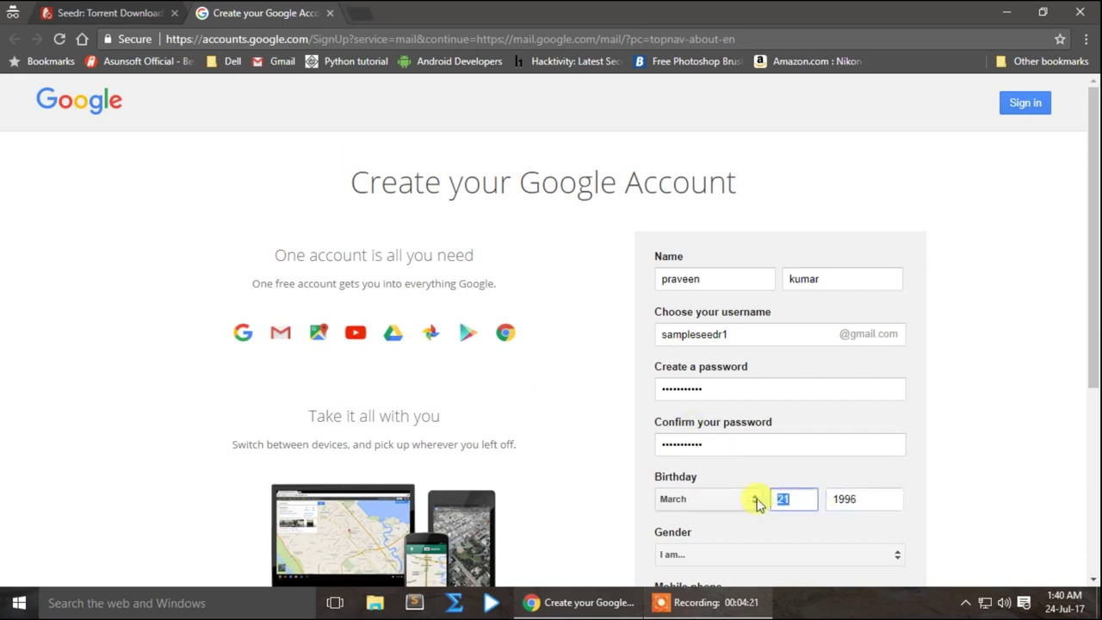
Correct the birth day to 31 and choose Male as the gender.
text(31)
scroll(749, 478, down, 1)
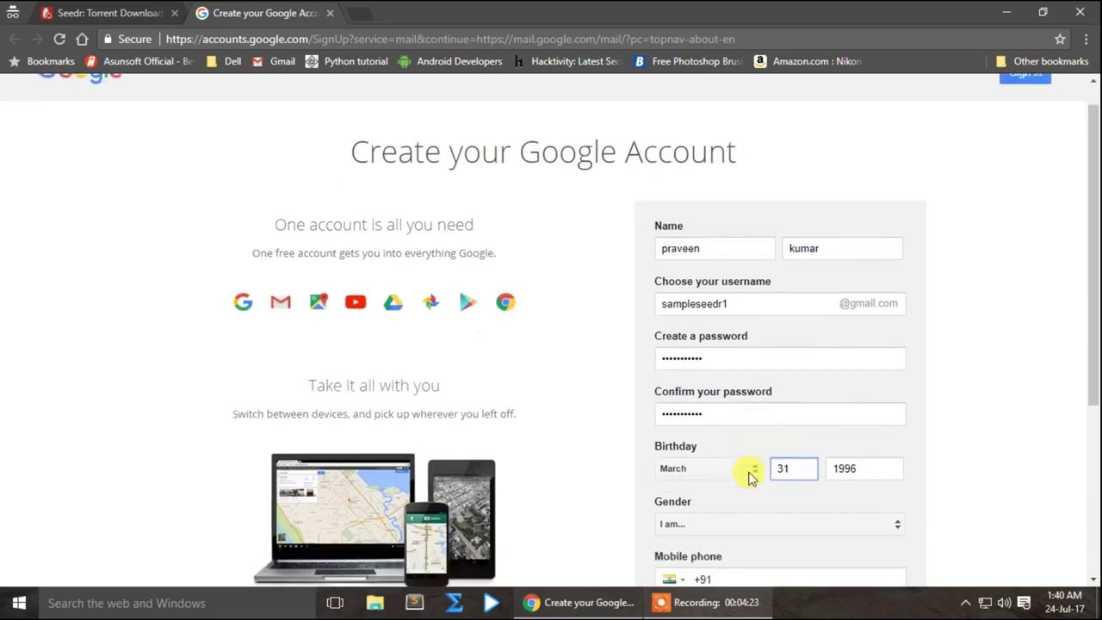
scroll(749, 478, down, 2)
click(715, 390)
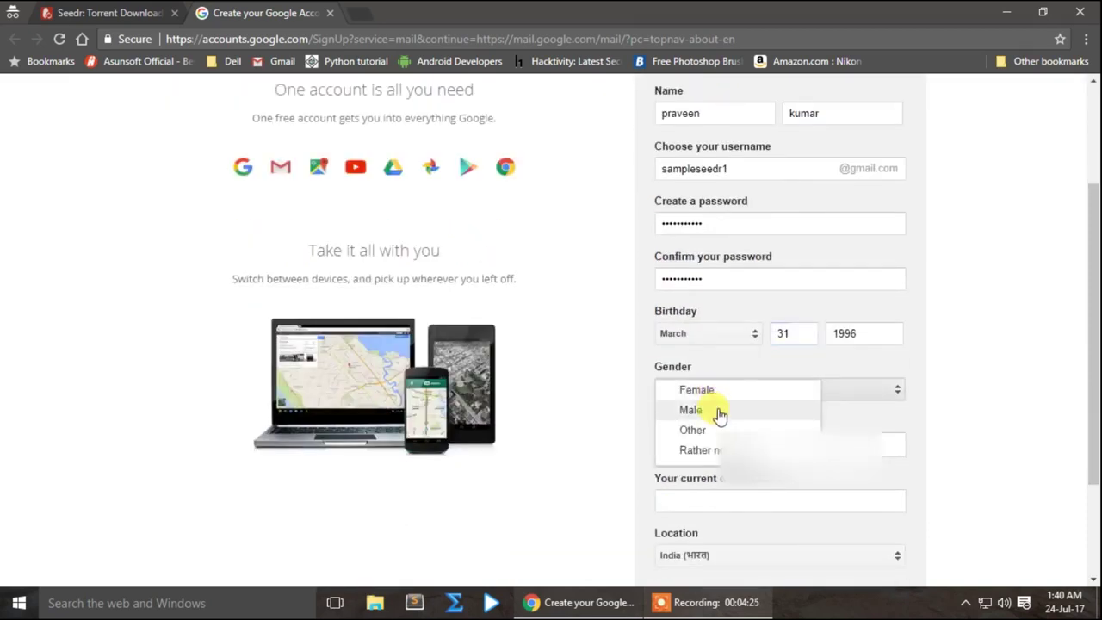
click(719, 412)
Enter the current email address in the sign-up form.
click(728, 439)
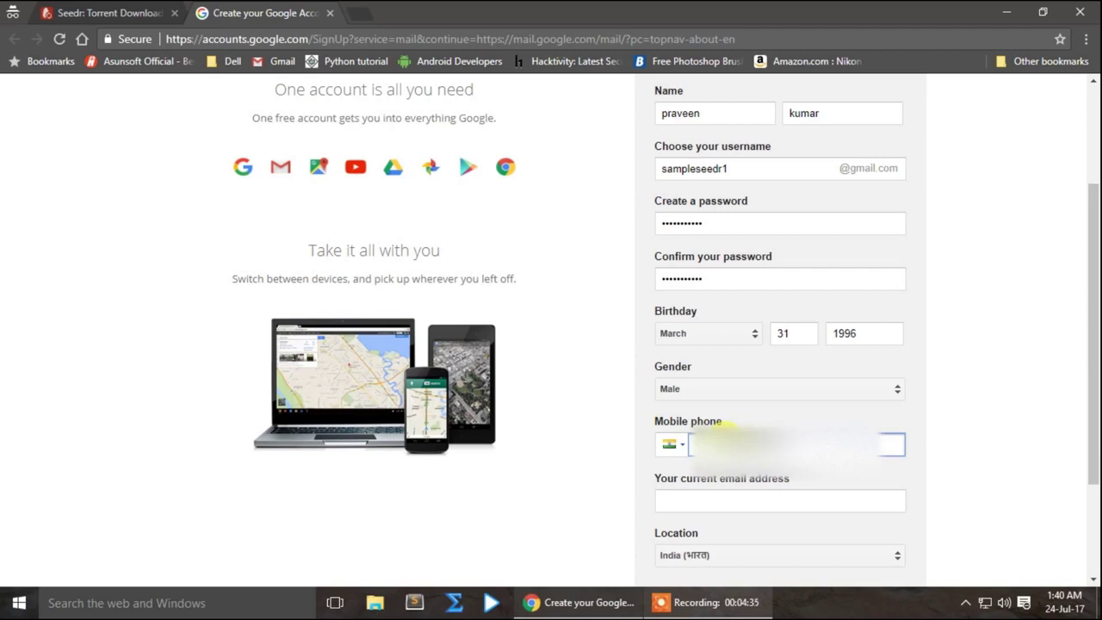
click(712, 504)
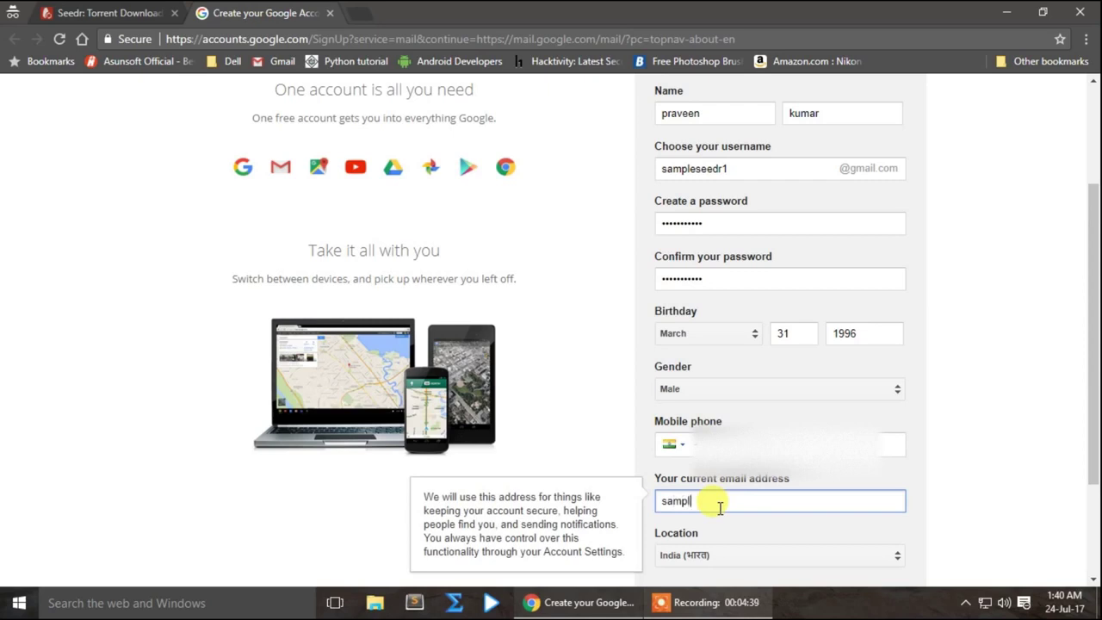
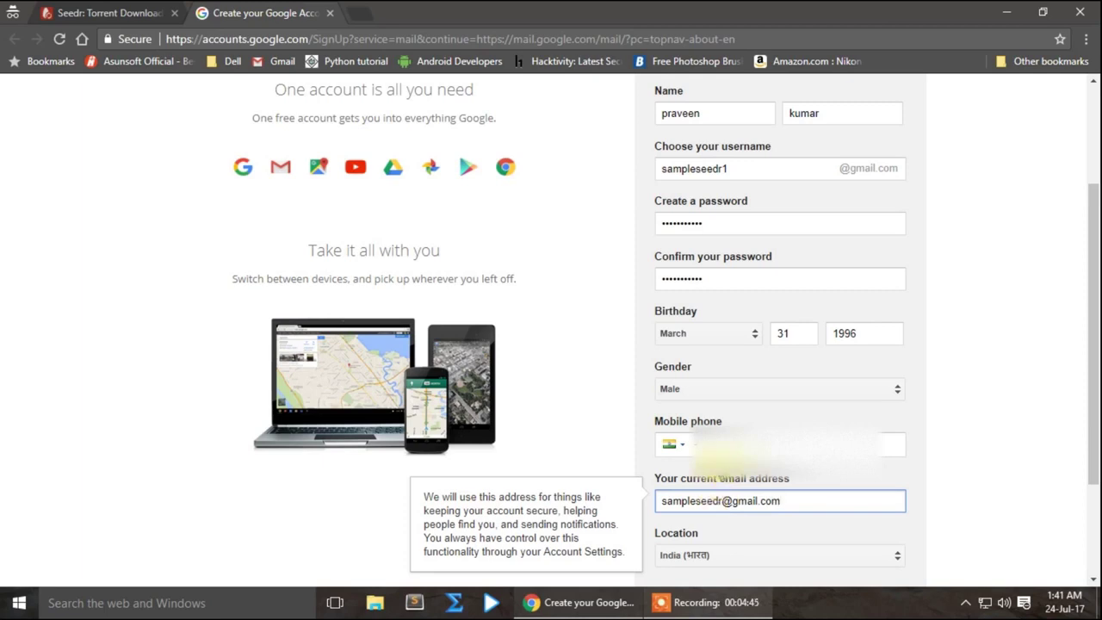
scroll(727, 484, down, 1)
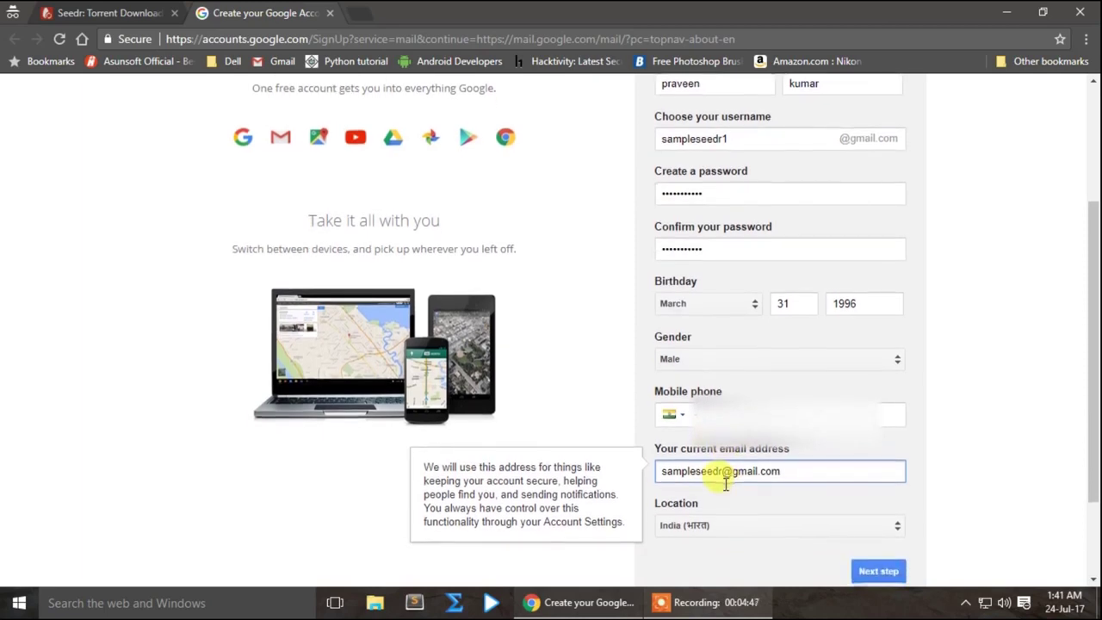
Submit the sign-up form and agree to Google's Privacy and Terms.
click(875, 570)
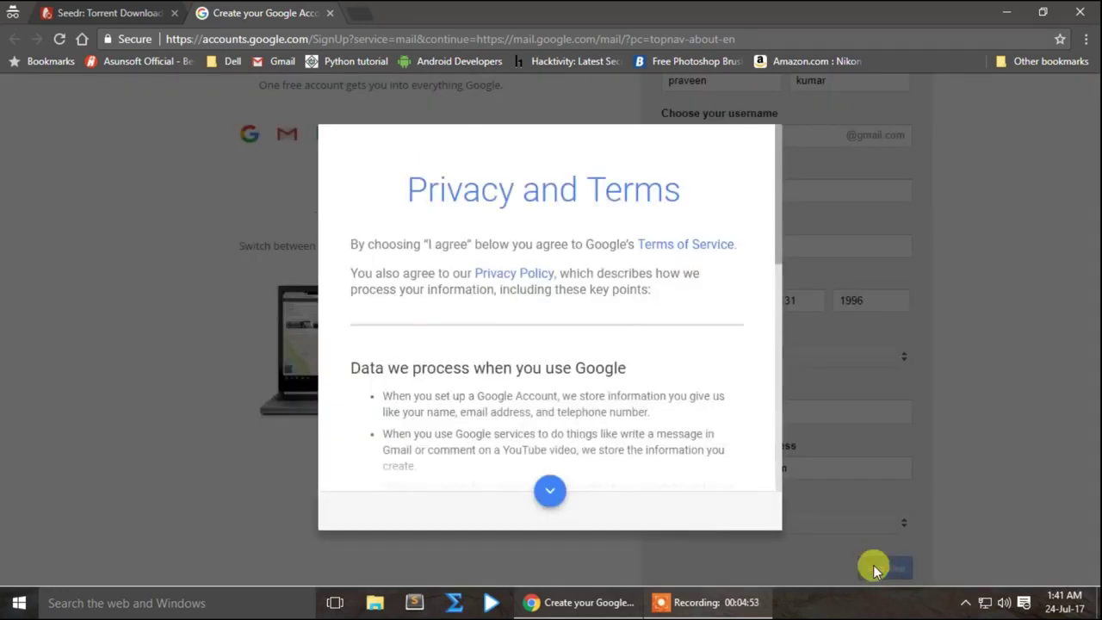
scroll(540, 392, down, 7)
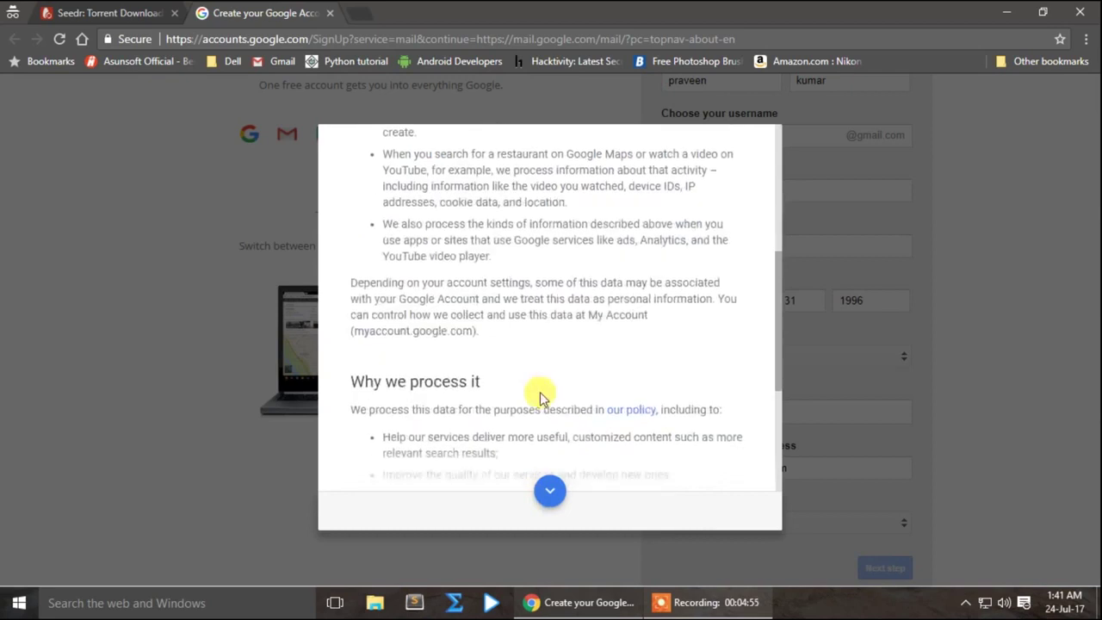
scroll(540, 392, down, 2)
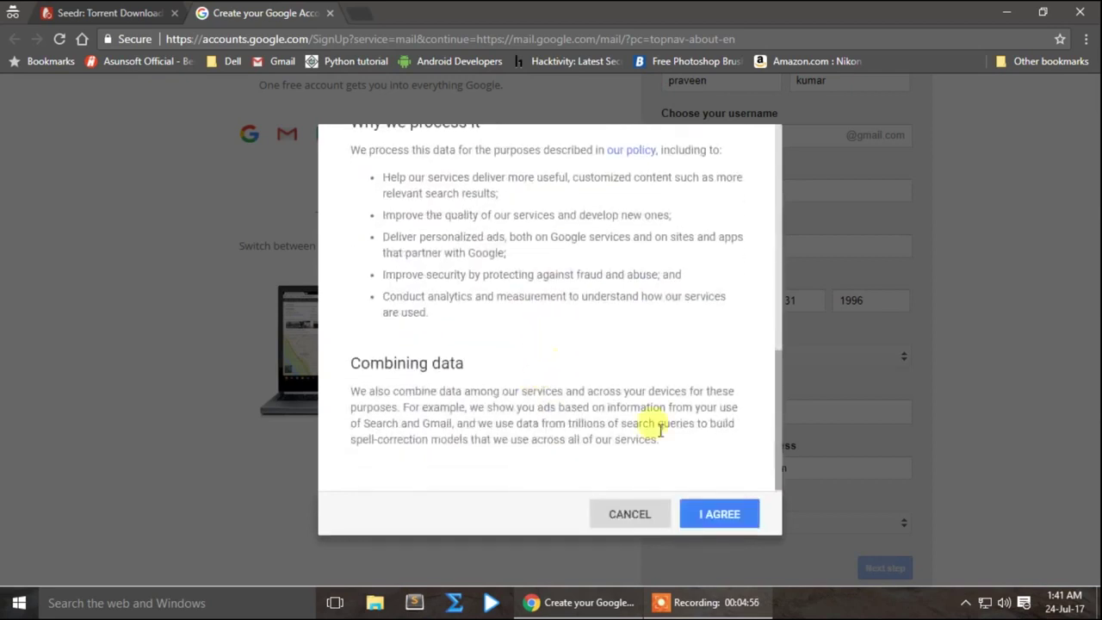
click(705, 513)
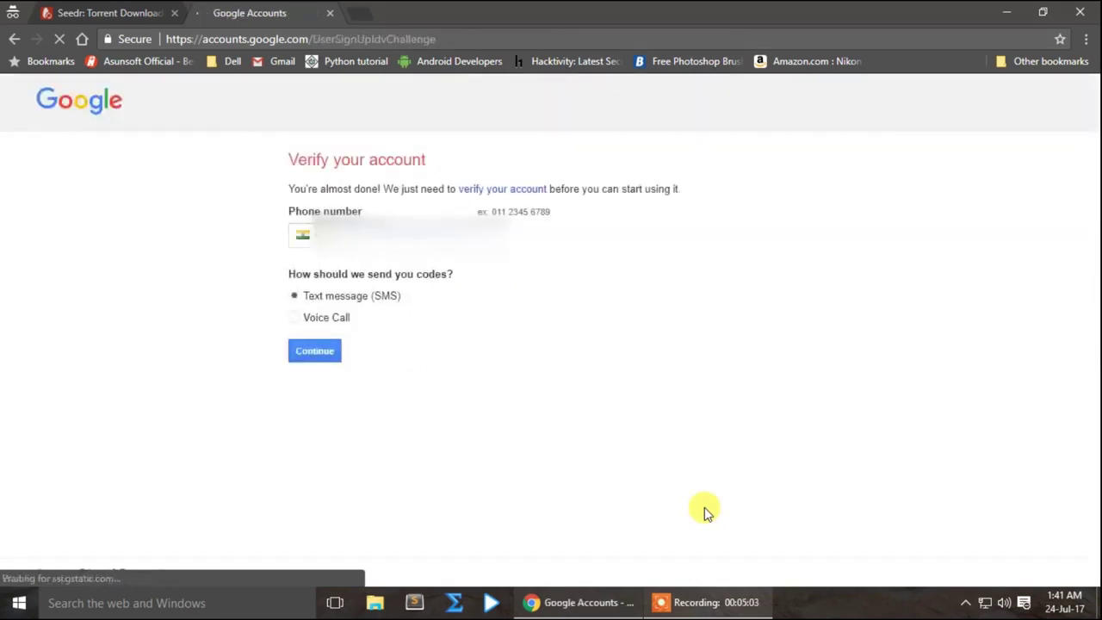
Verify the account by SMS code, resubmitting the corrected code after the mismatch.
click(324, 353)
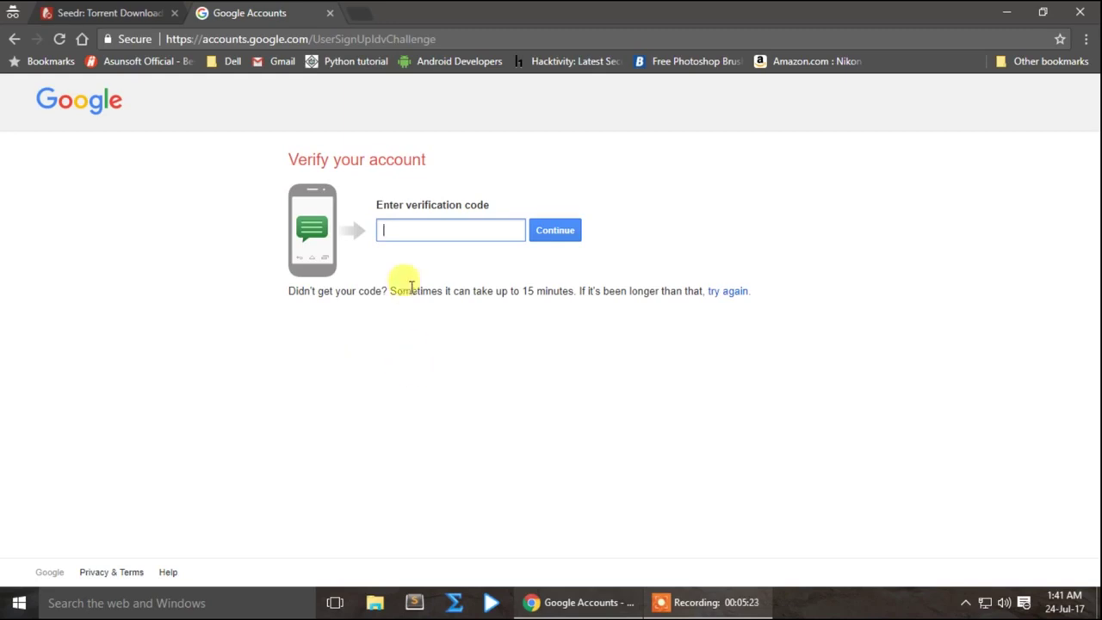
key(Return)
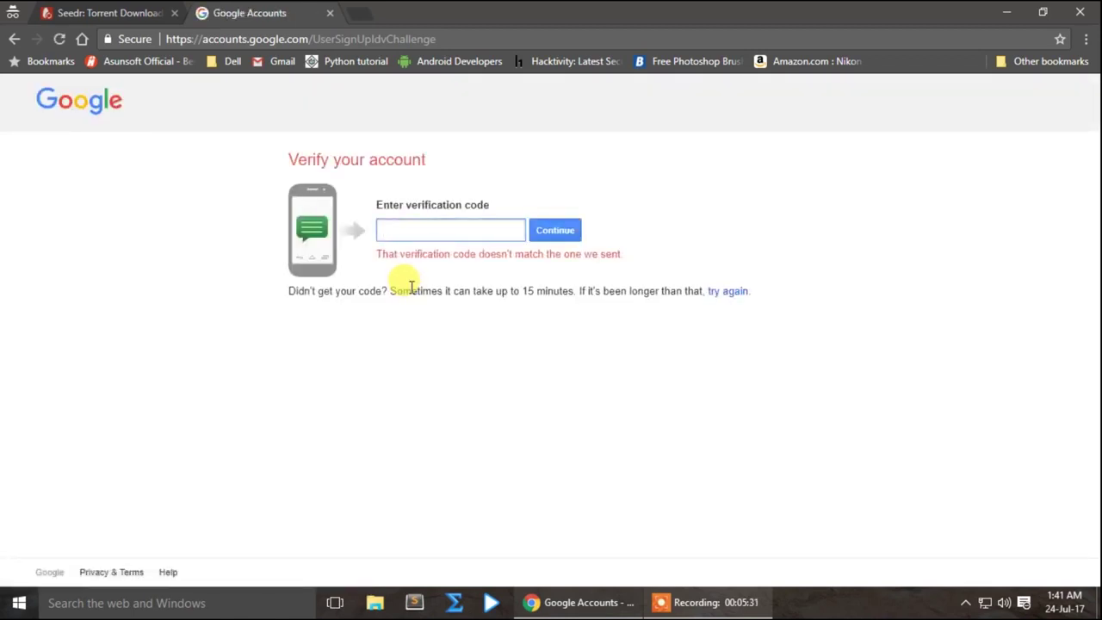
key(Return)
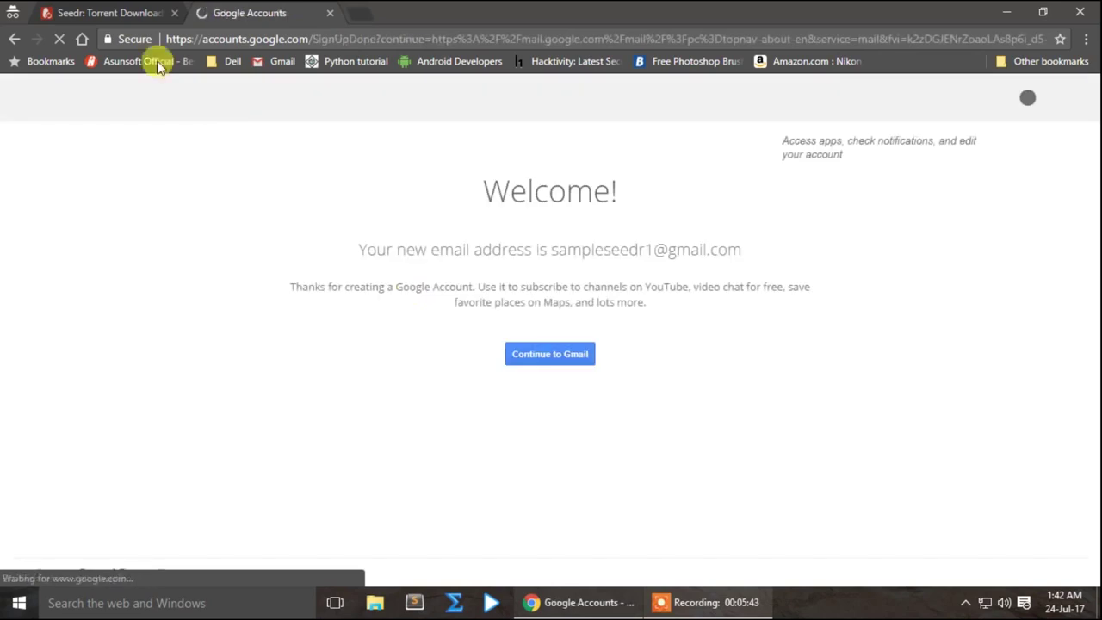
click(576, 355)
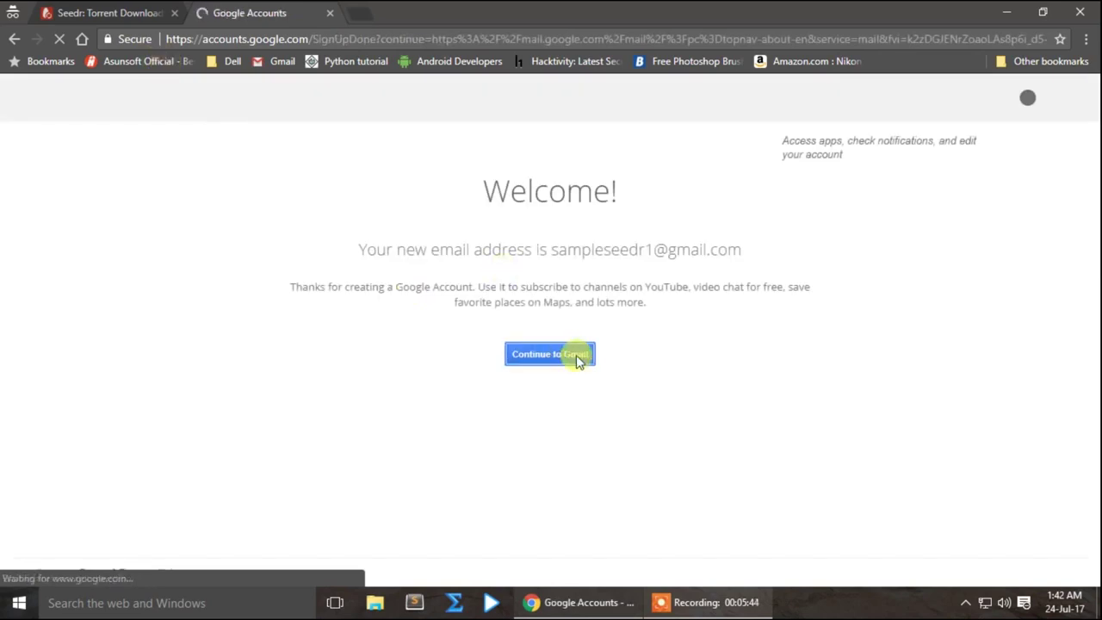
click(110, 12)
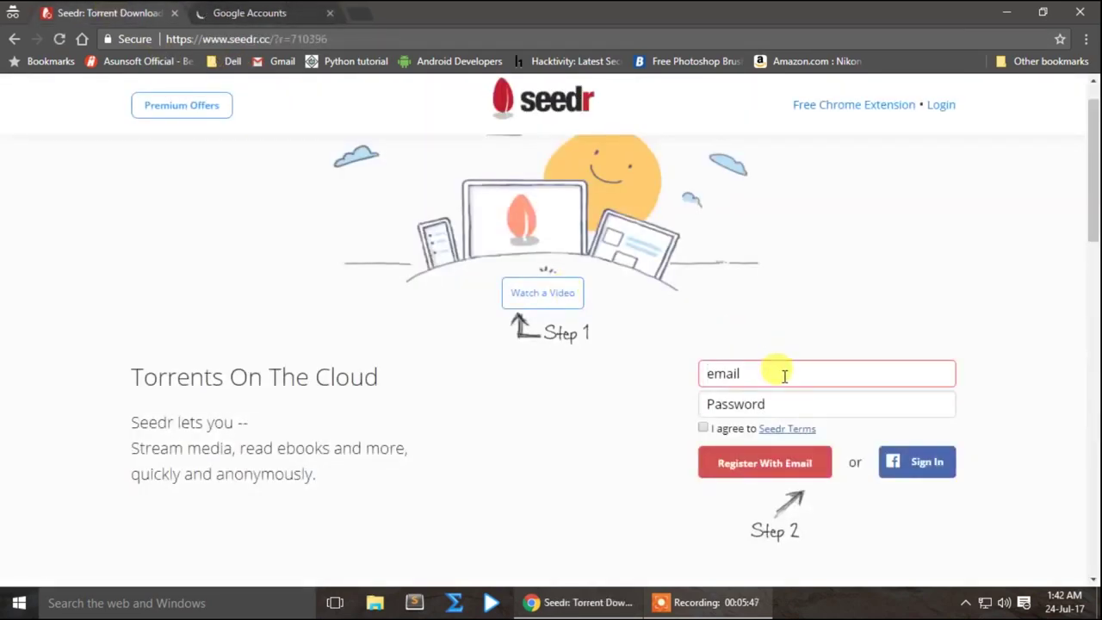
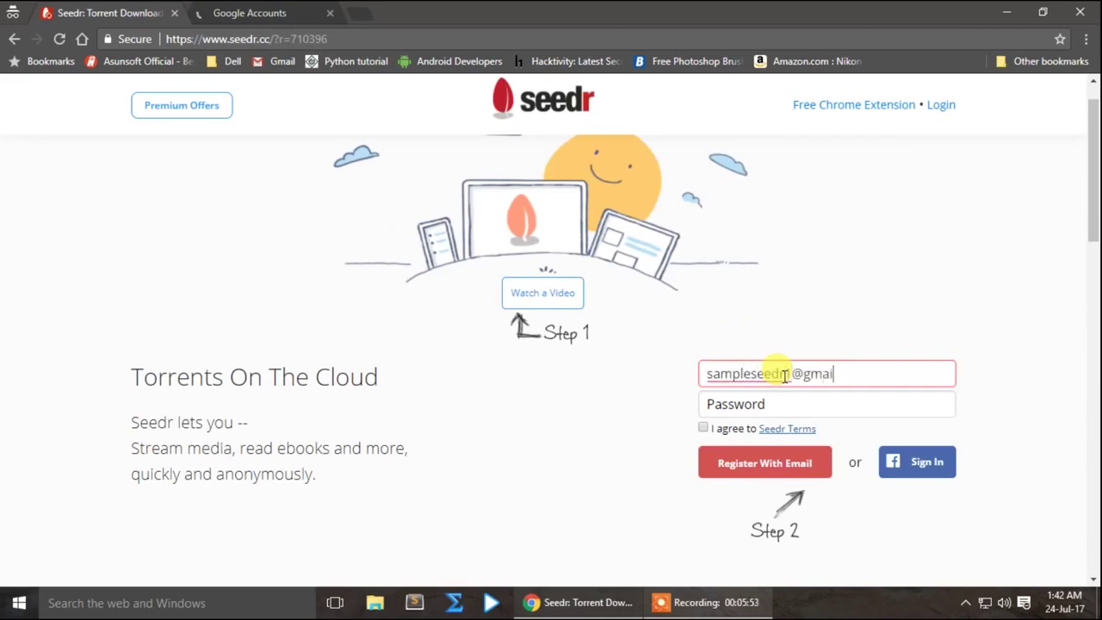
Register on Seedr with the new Gmail address and a password, dismissing the confirmation.
key(Tab)
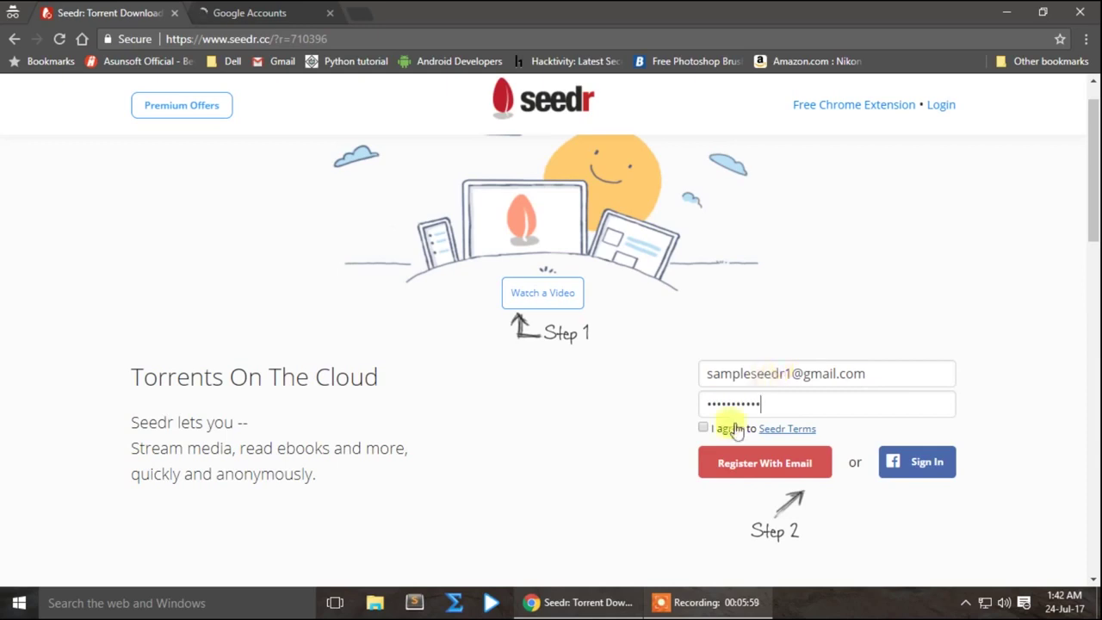
click(762, 460)
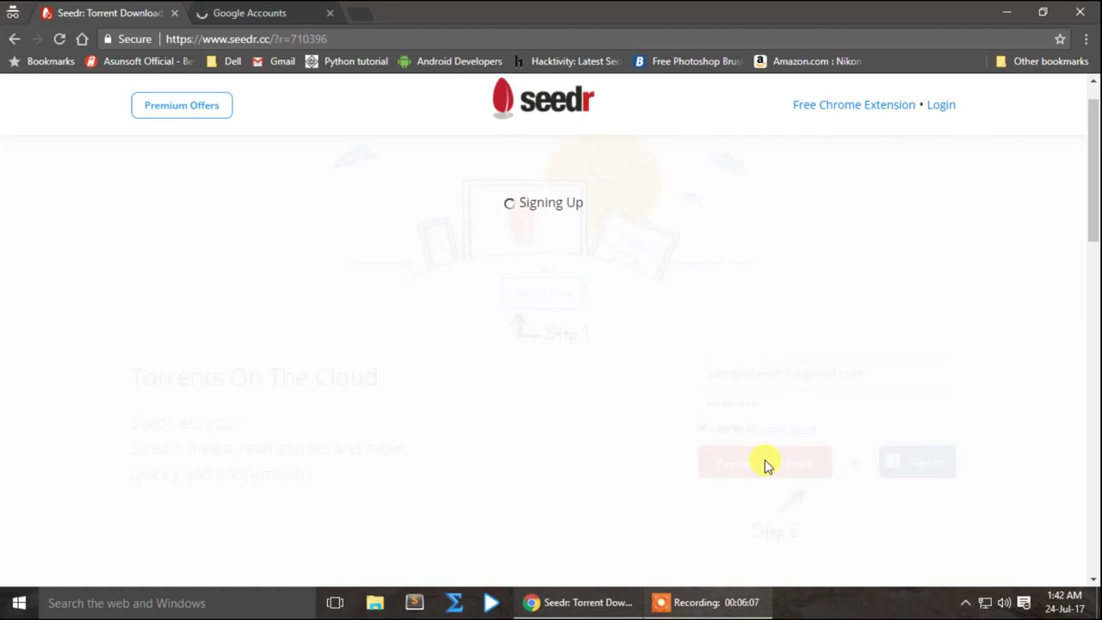
click(768, 465)
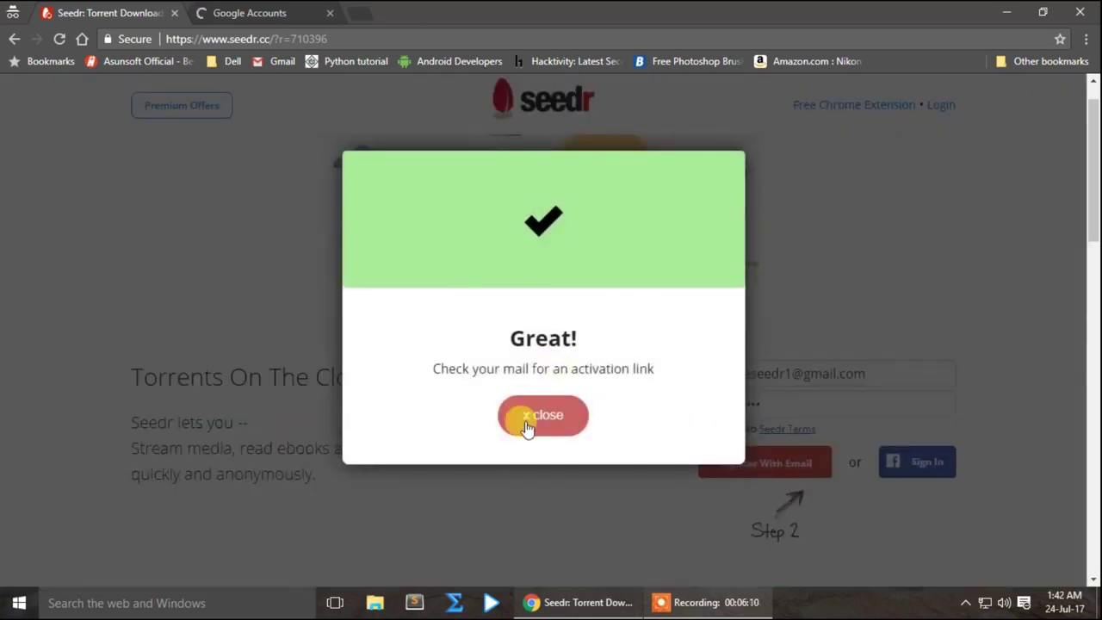
click(528, 428)
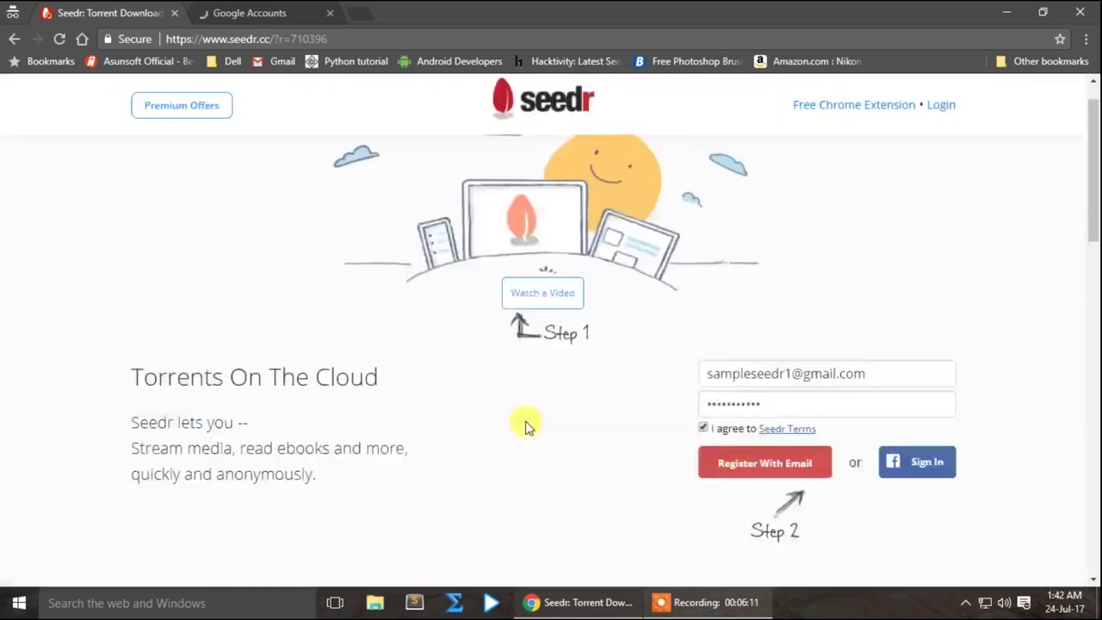
click(251, 9)
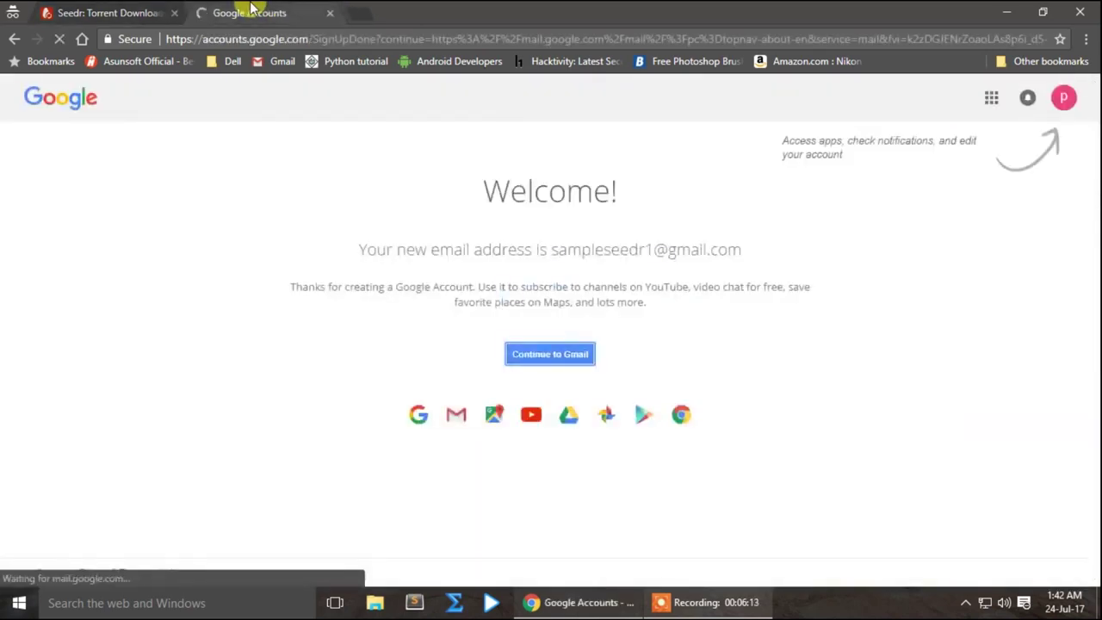
Open the Seedr activation email in Gmail and follow its activation link.
click(521, 344)
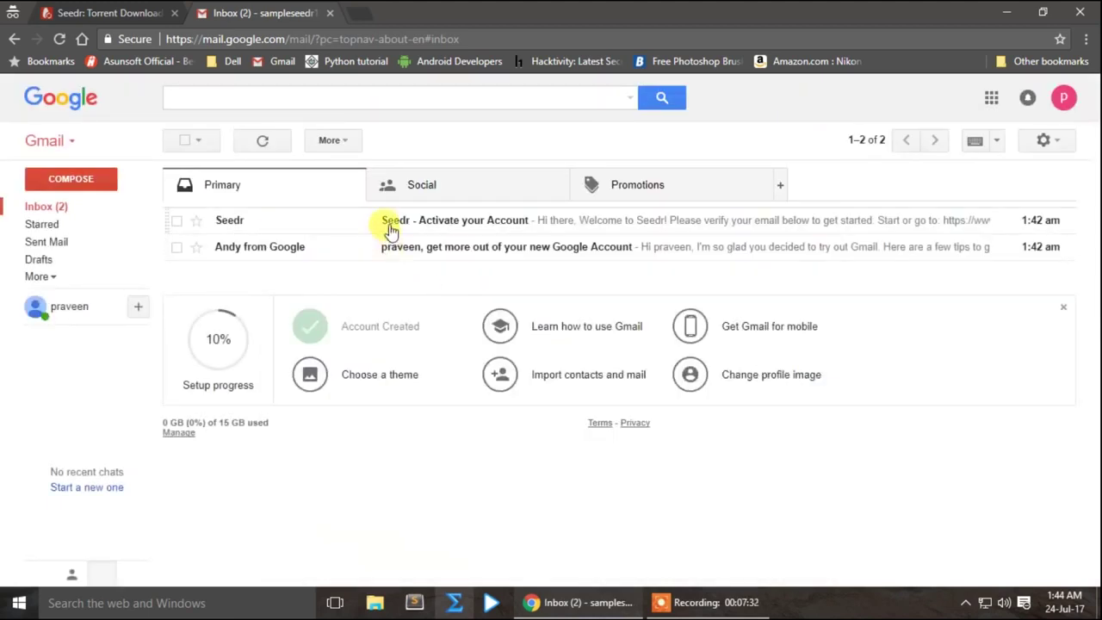
click(390, 226)
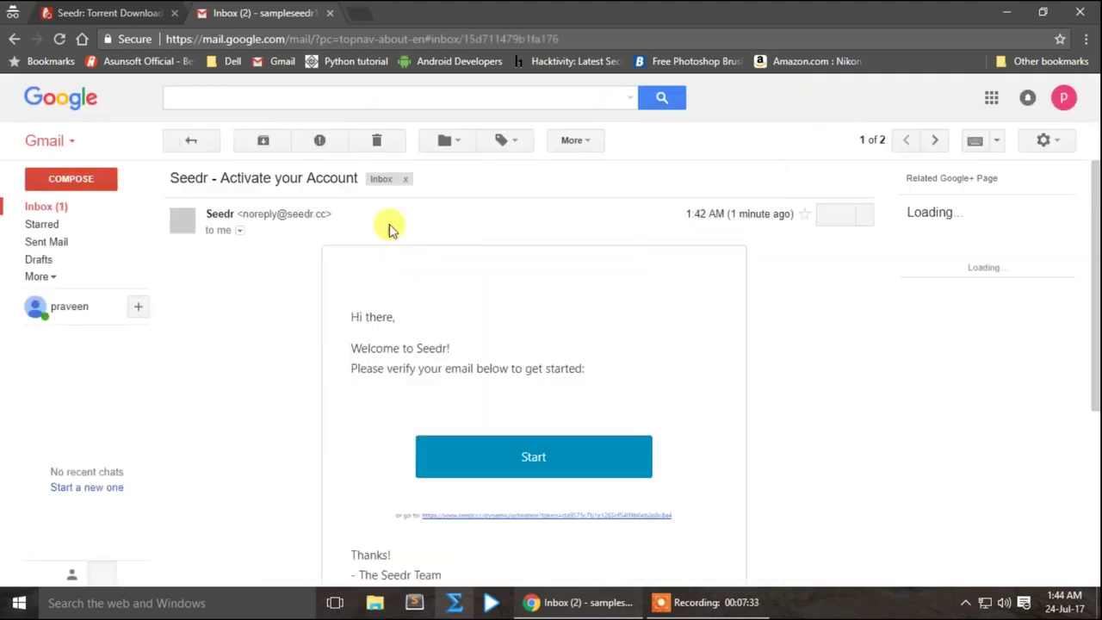
click(554, 468)
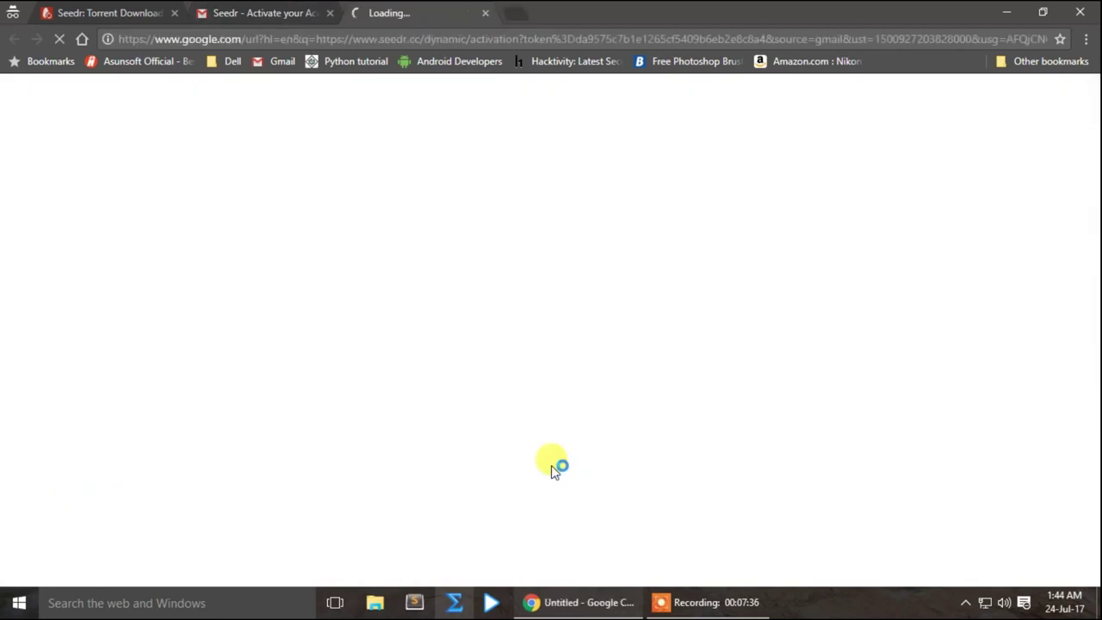
click(133, 13)
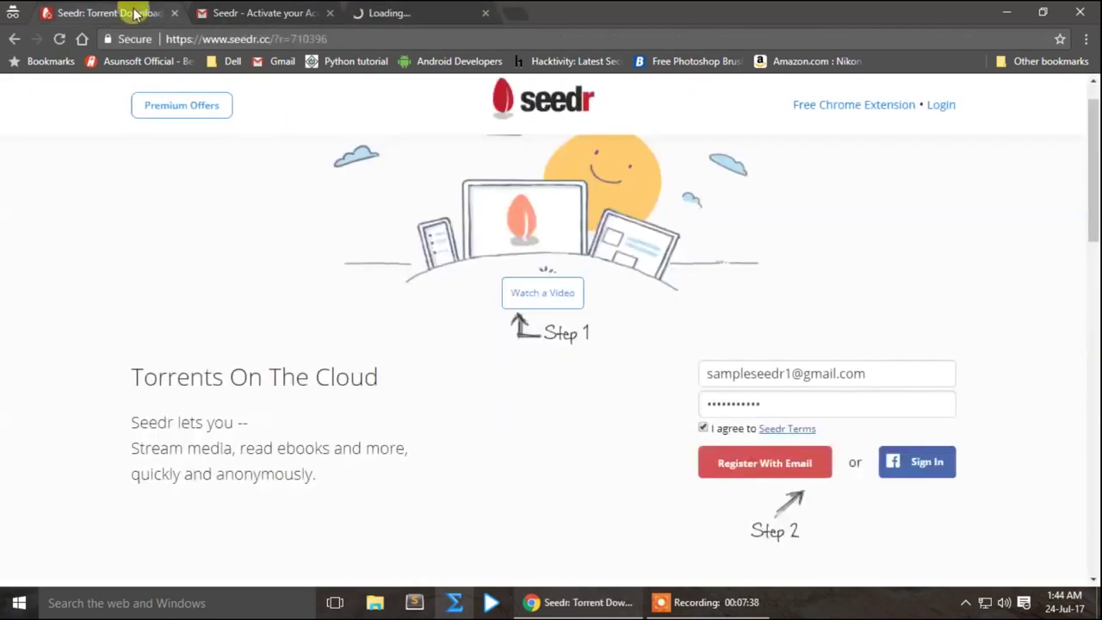
click(418, 12)
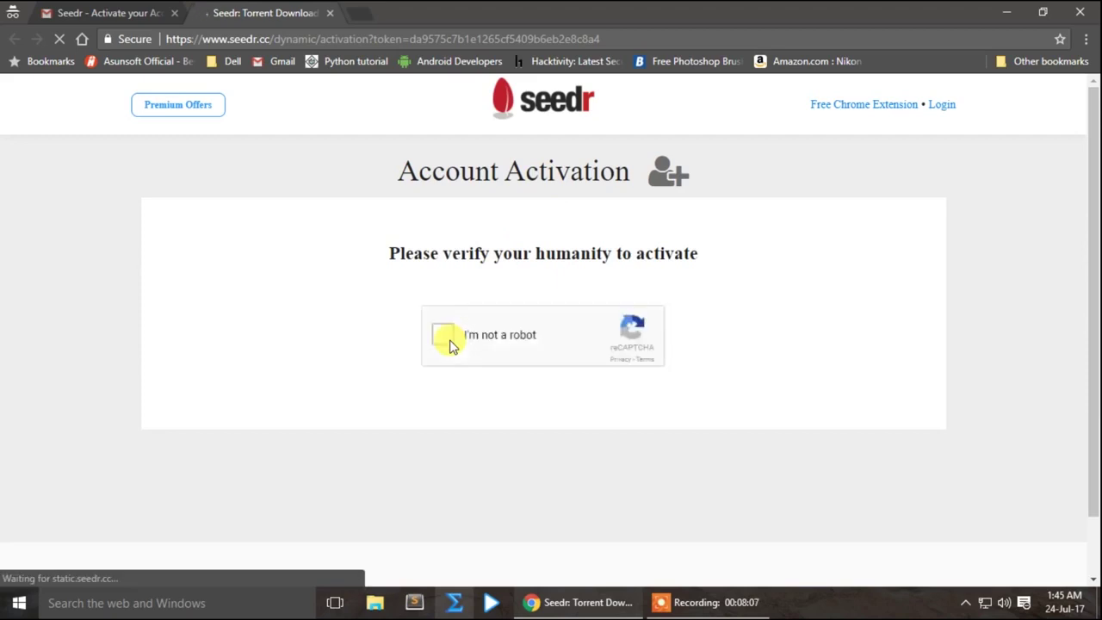
Pass the vehicle image captcha to activate the Seedr account.
click(447, 337)
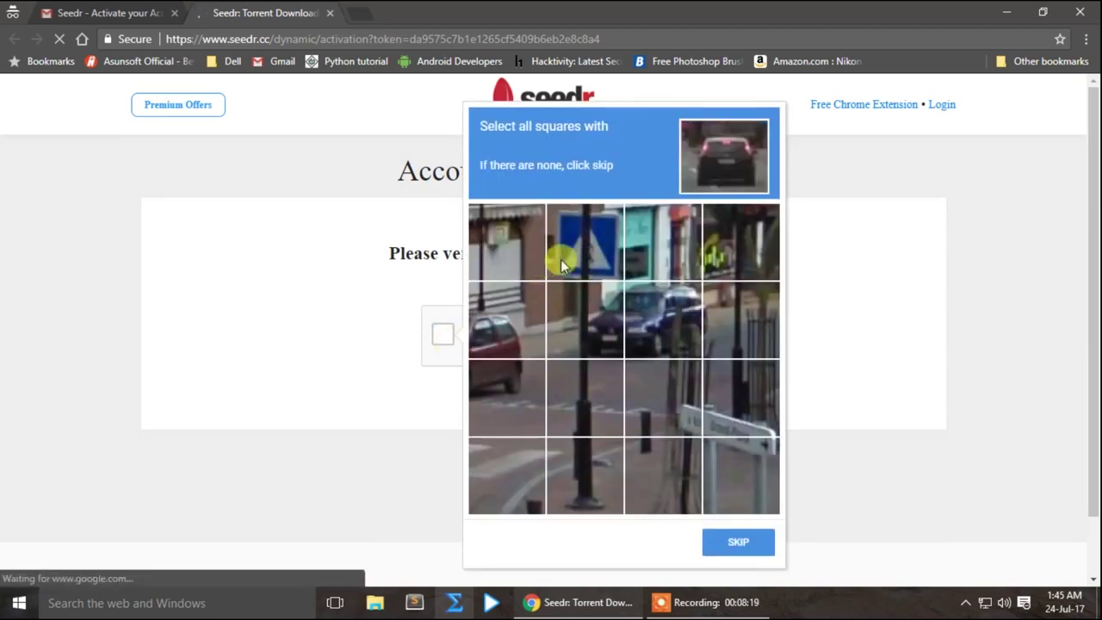
click(561, 259)
click(561, 258)
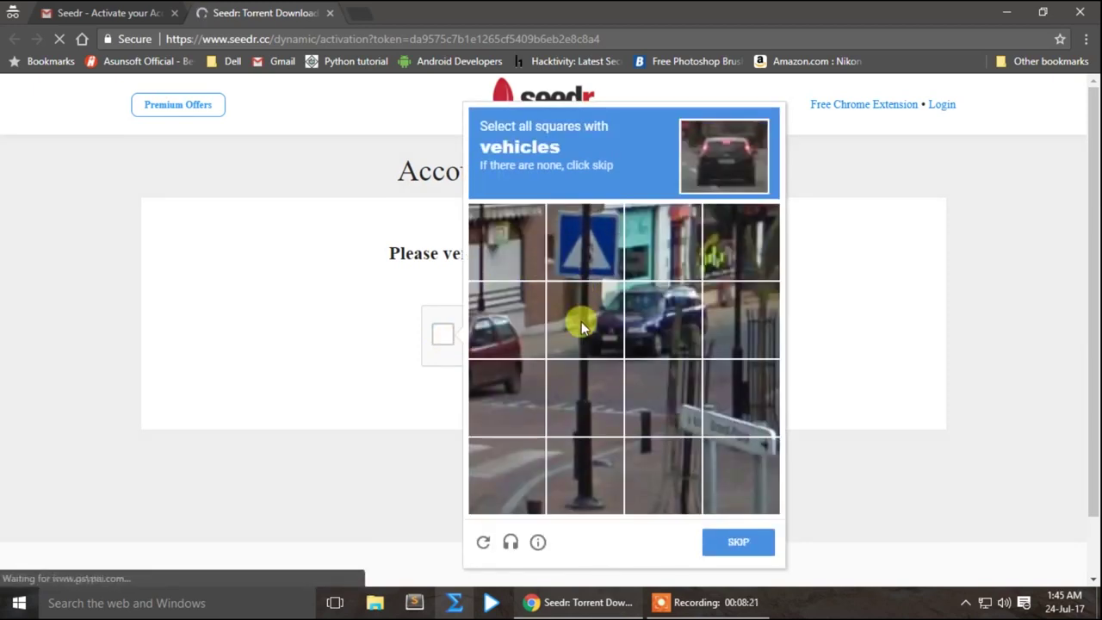
click(581, 321)
click(669, 319)
click(504, 355)
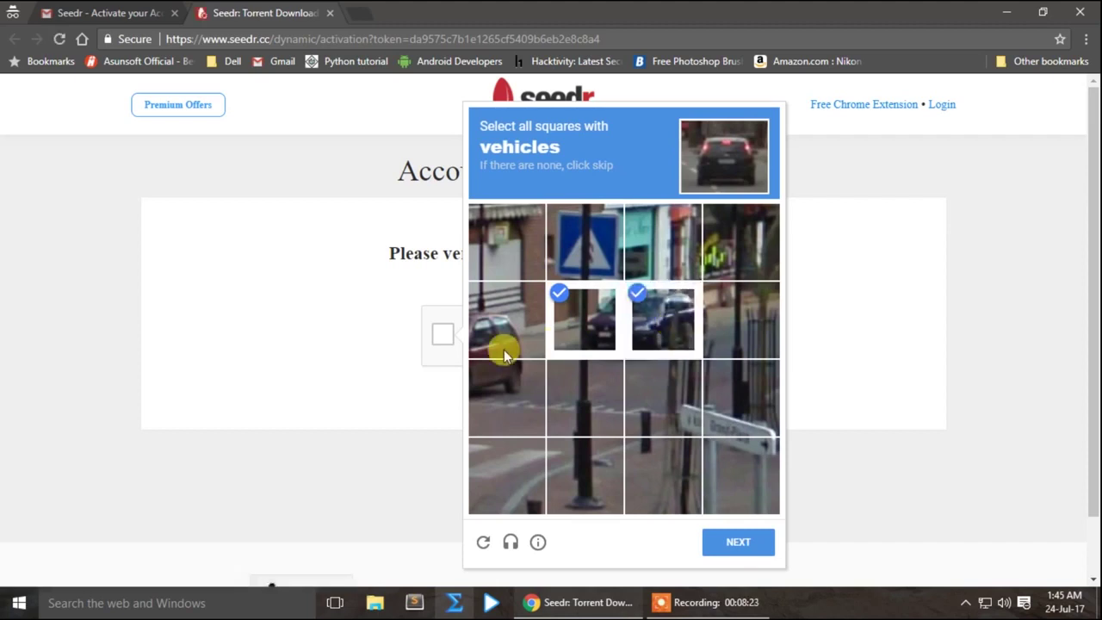
click(498, 380)
click(723, 541)
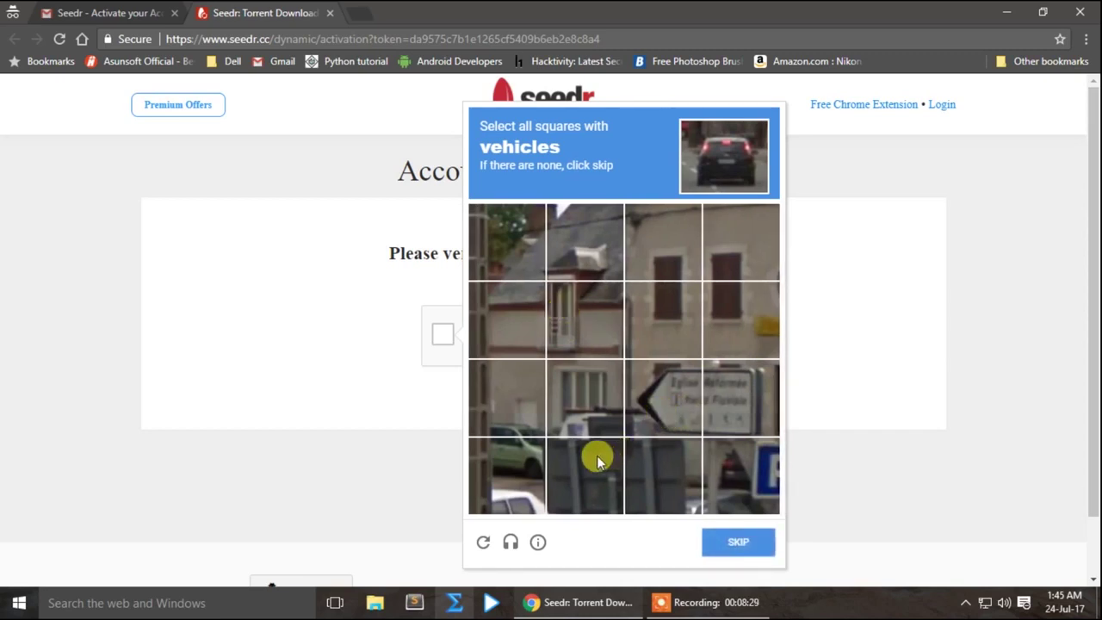
click(507, 450)
click(504, 417)
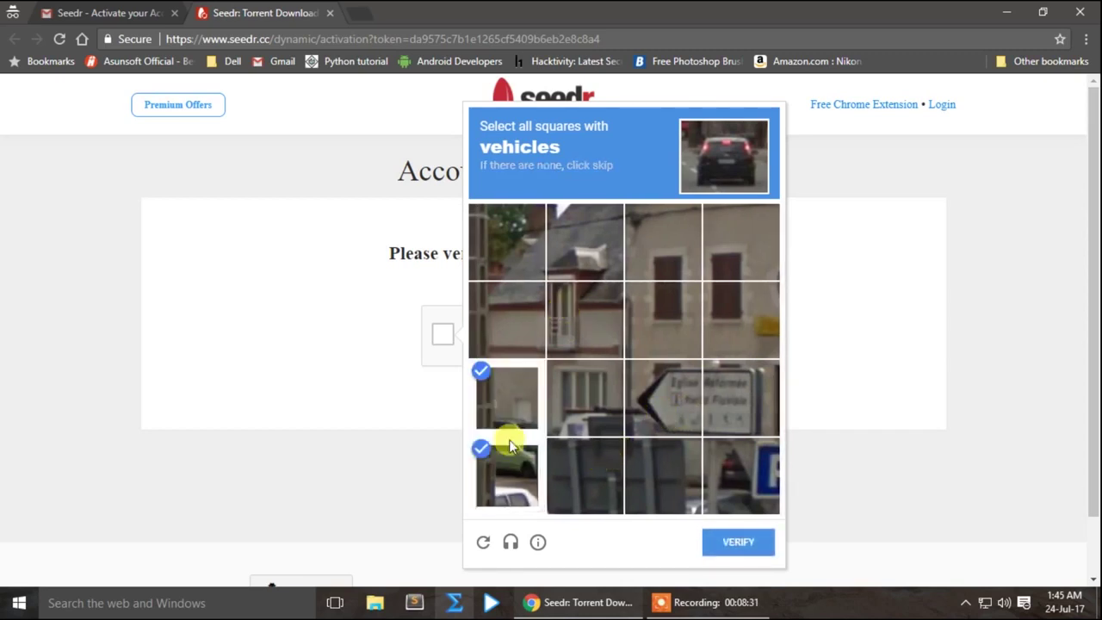
click(738, 462)
click(736, 543)
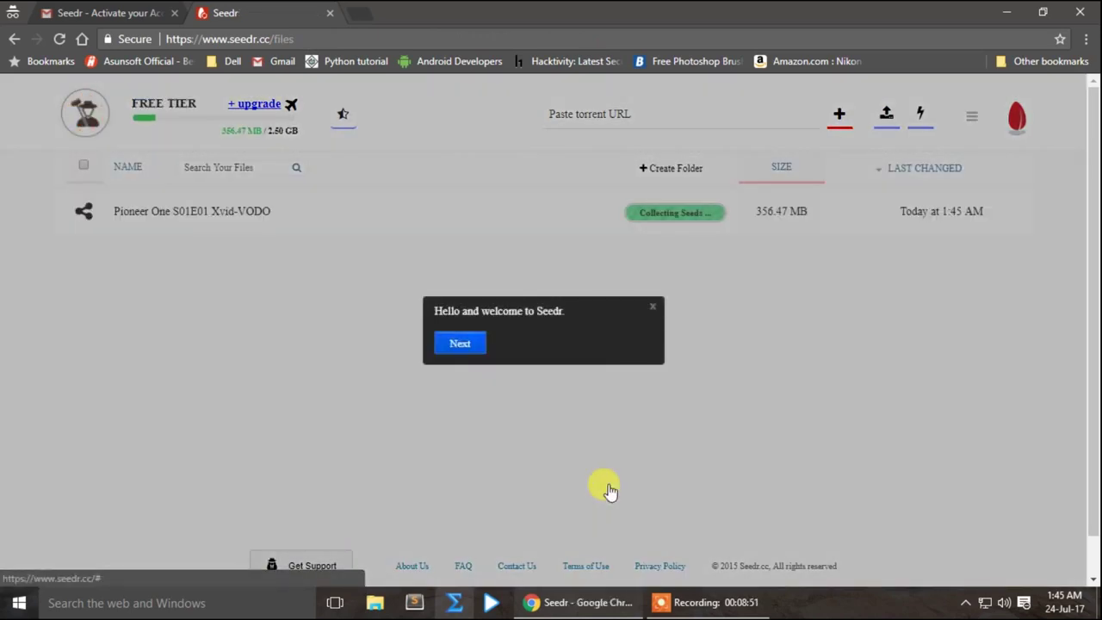
Dismiss the Seedr welcome message and return to the homepage via the main menu.
click(652, 310)
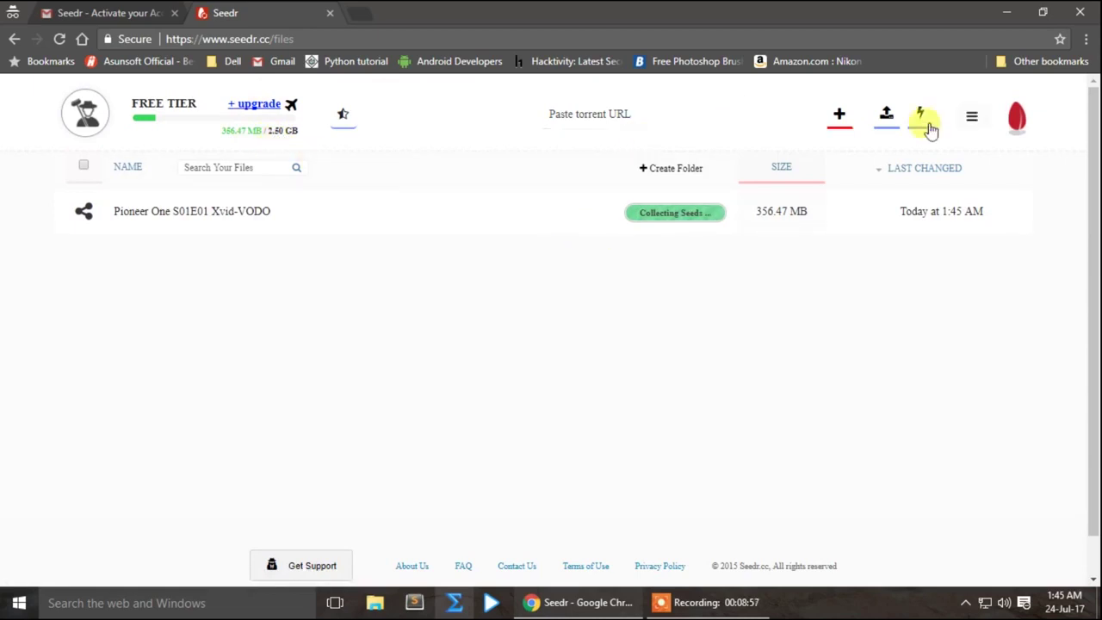
click(973, 116)
click(896, 345)
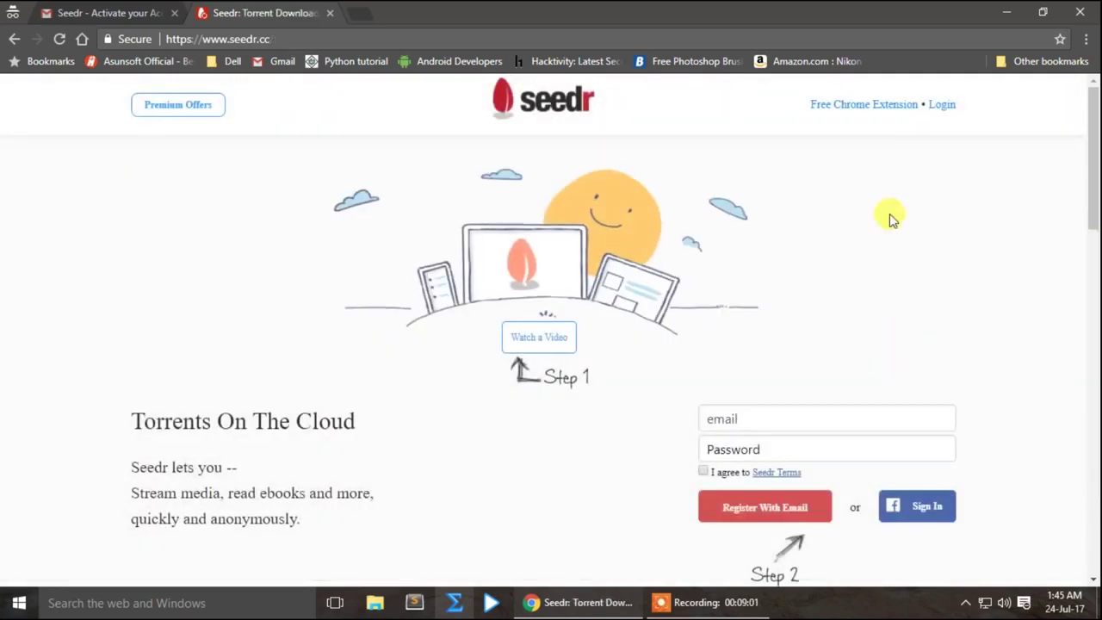
Enter the new Gmail address and password in the Seedr login form.
click(940, 107)
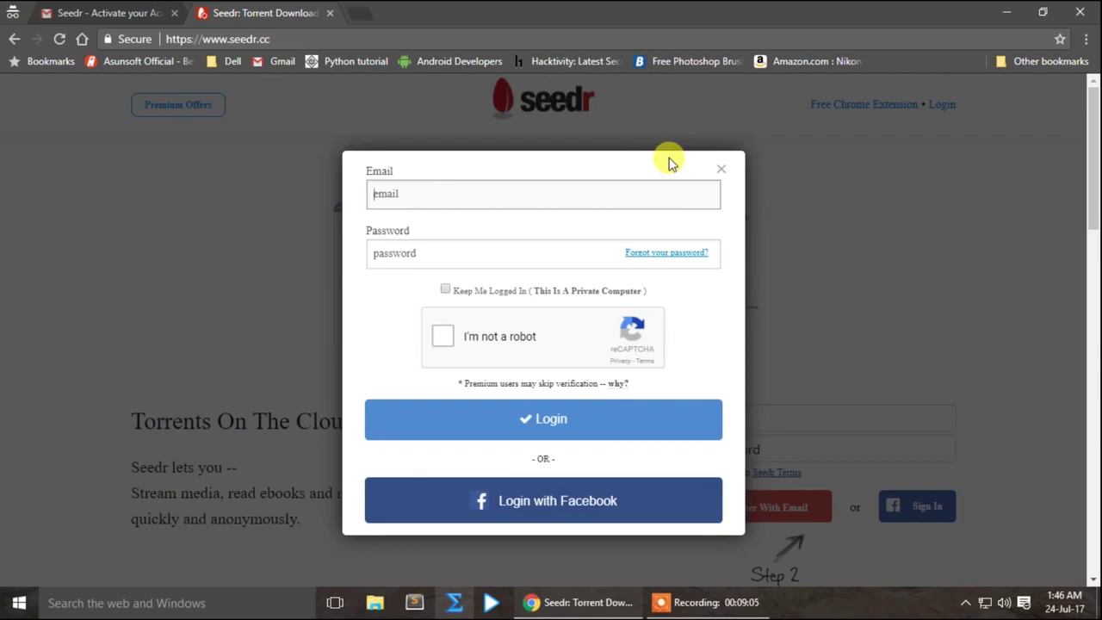
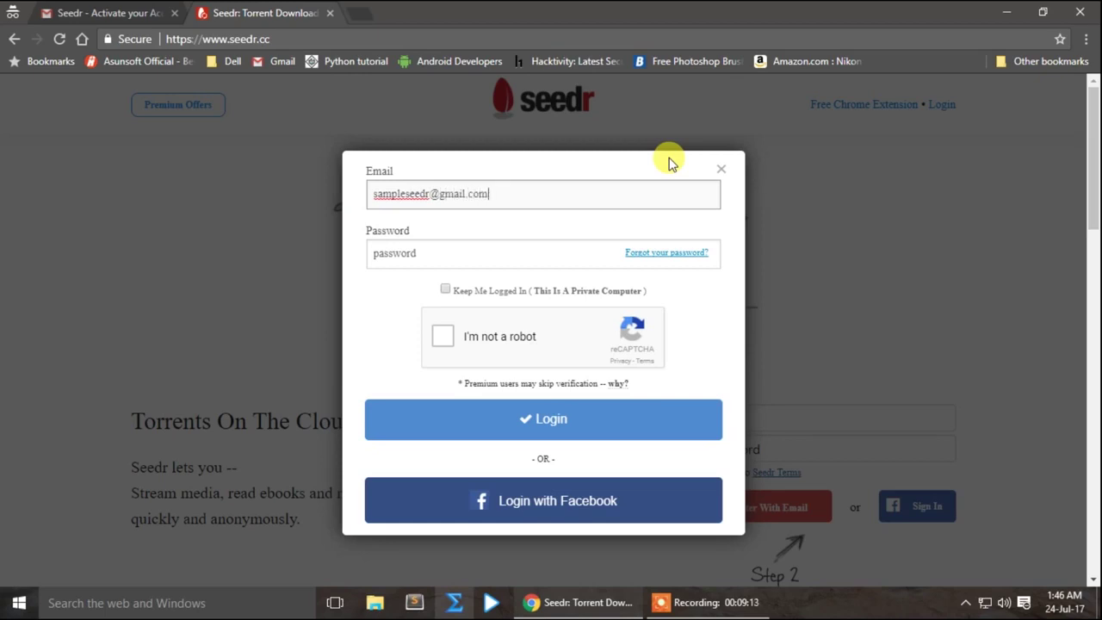
key(Tab)
text(••)
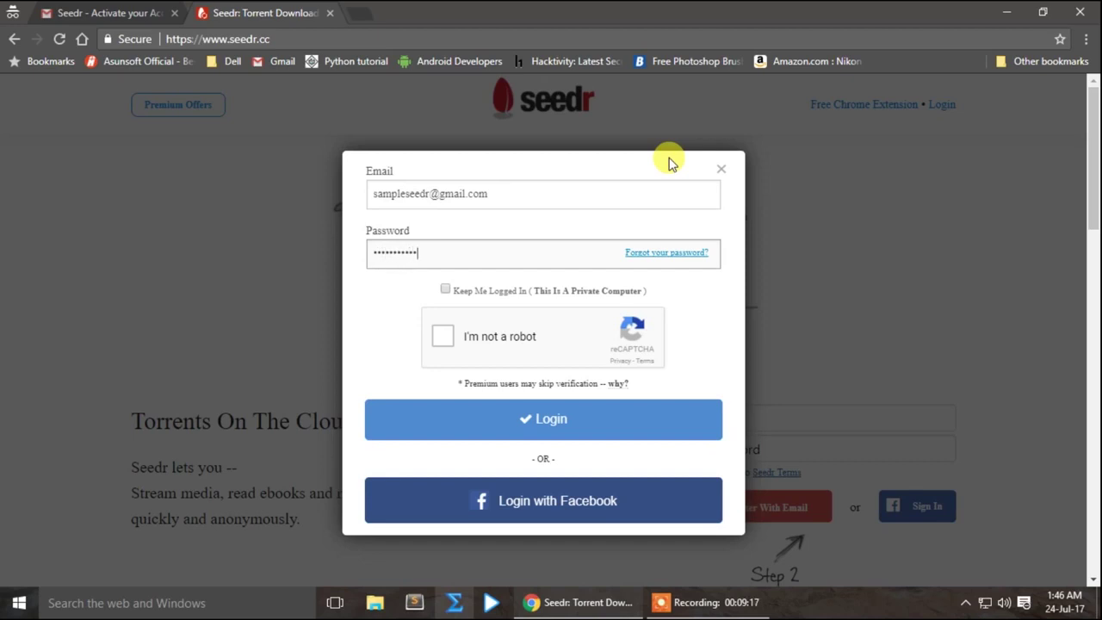
Pass the store-front image check and log into Seedr.
click(438, 337)
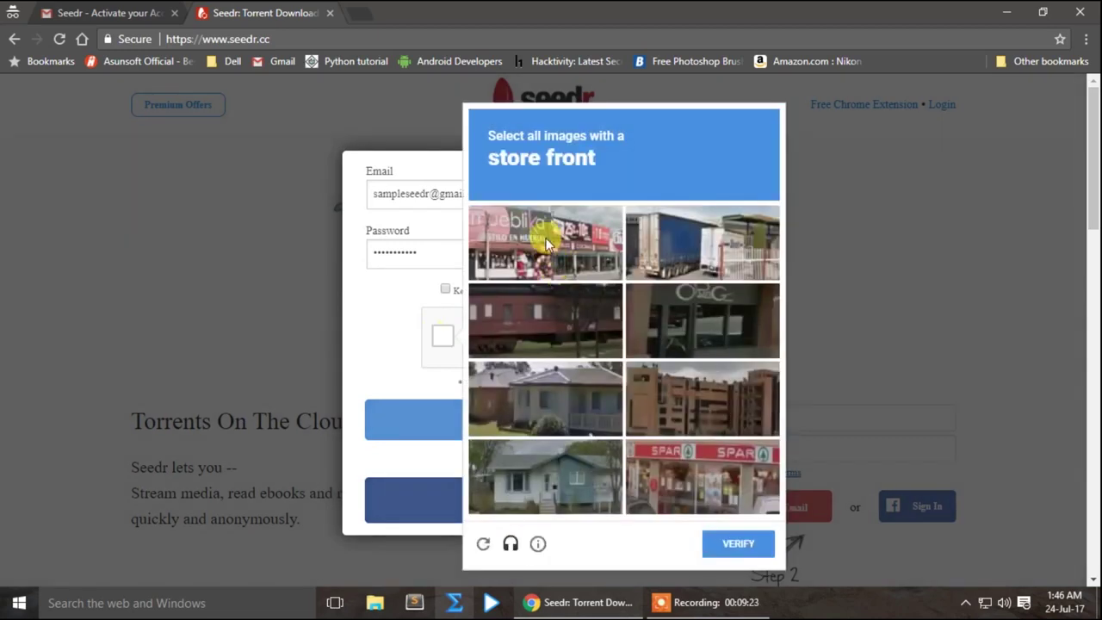
click(640, 301)
click(651, 456)
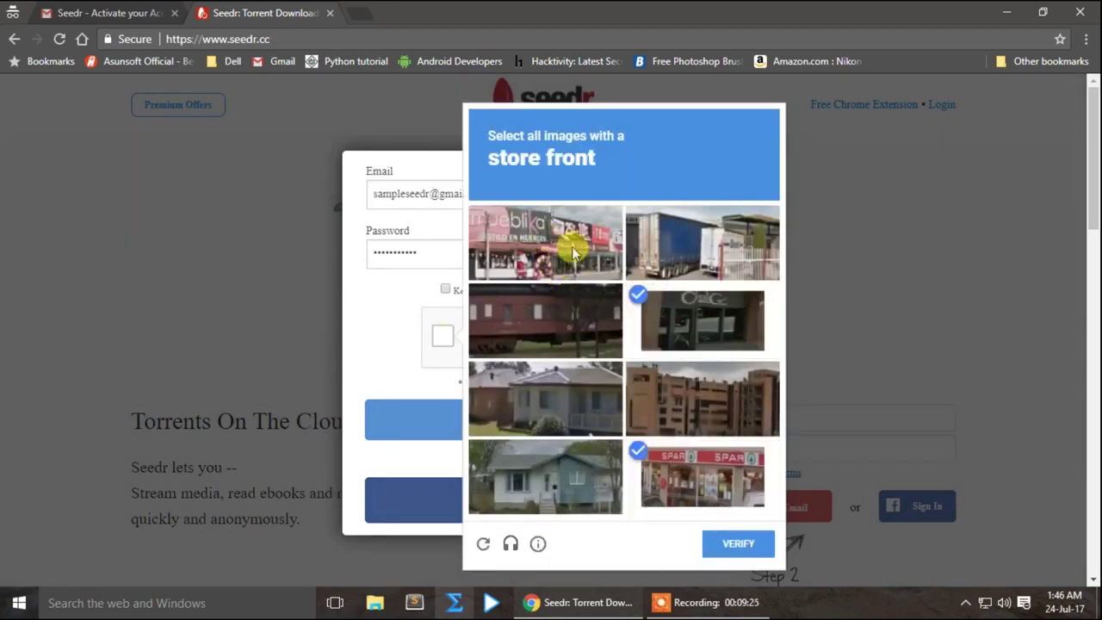
click(573, 252)
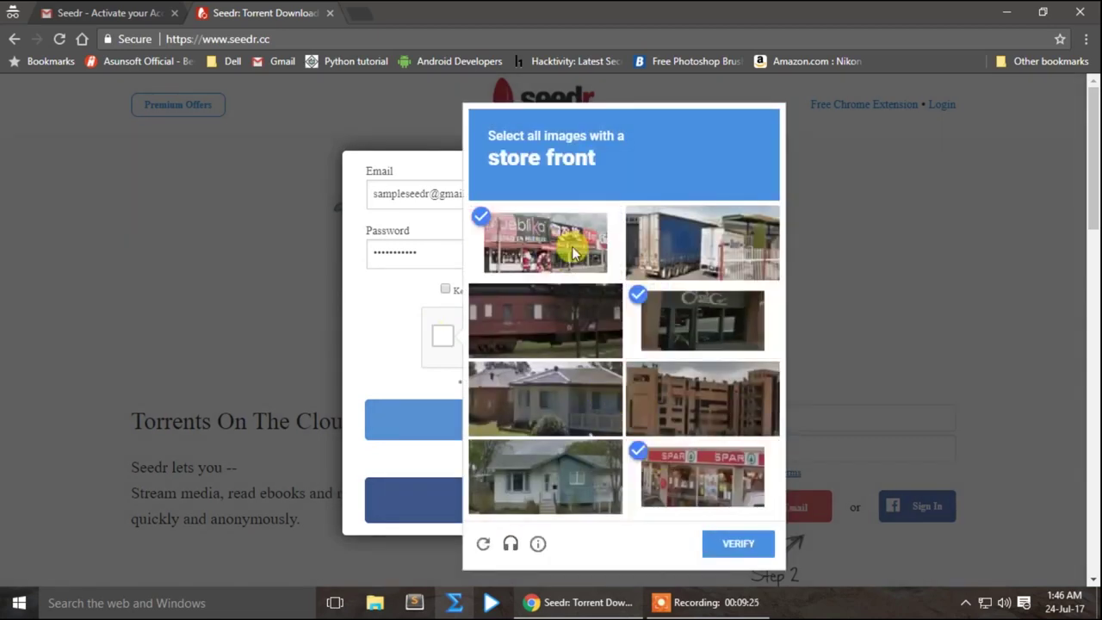
click(747, 544)
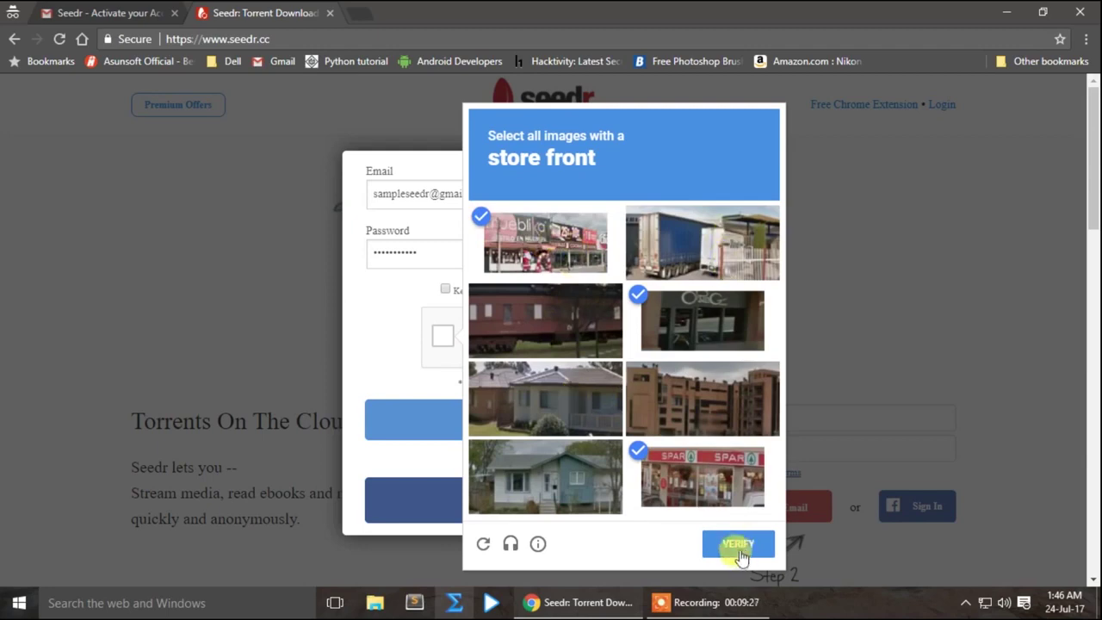
click(406, 430)
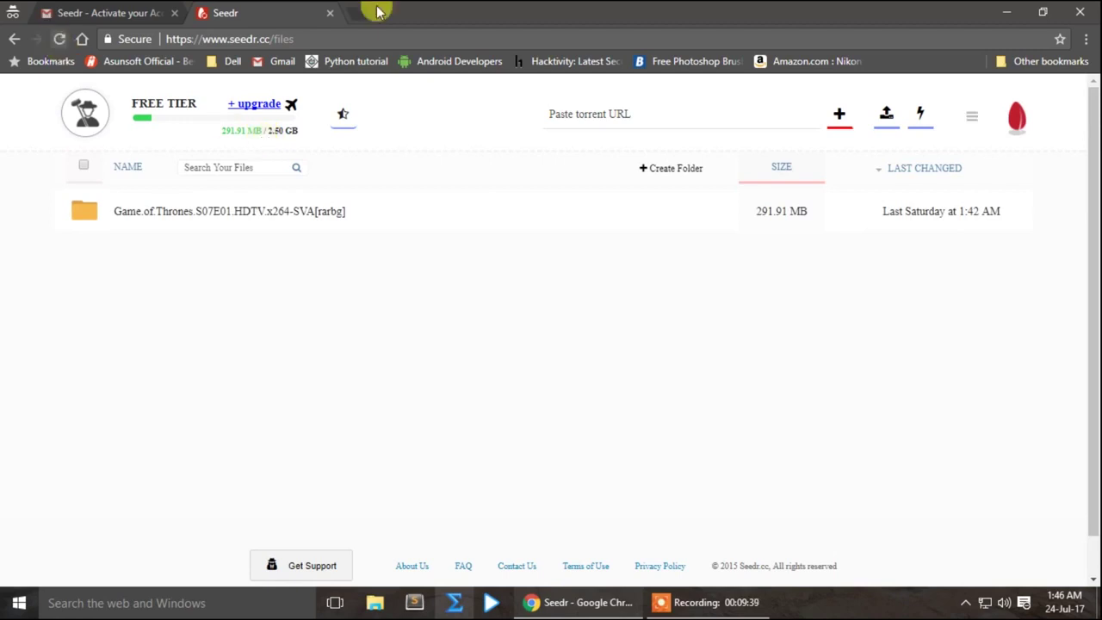
Go to the Earn FREE space page from the navigation menu.
click(969, 129)
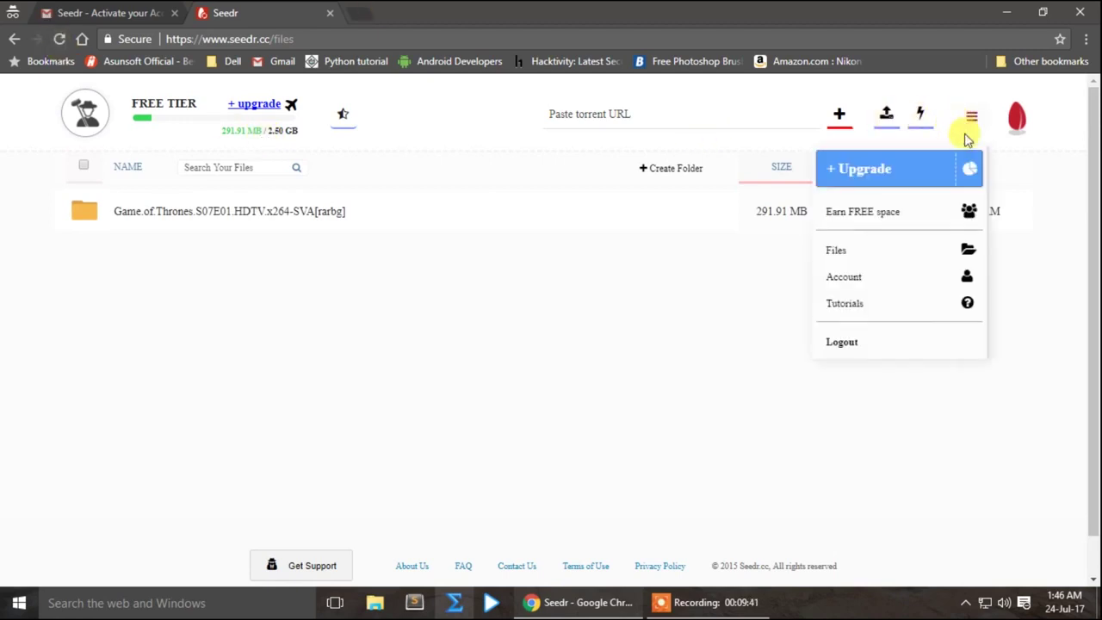
click(875, 228)
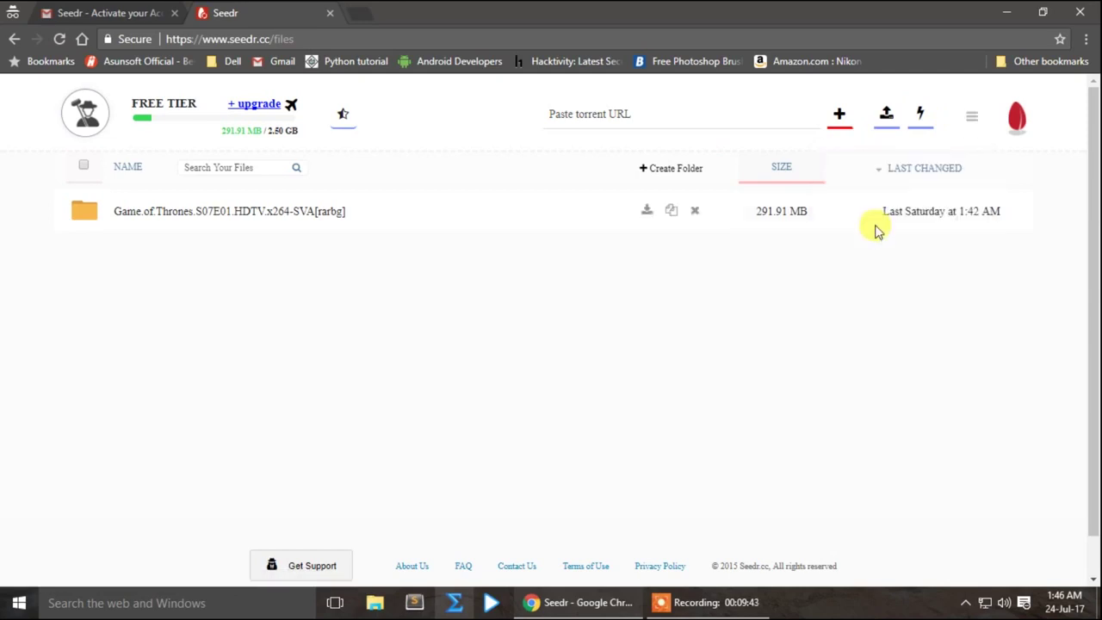
click(971, 116)
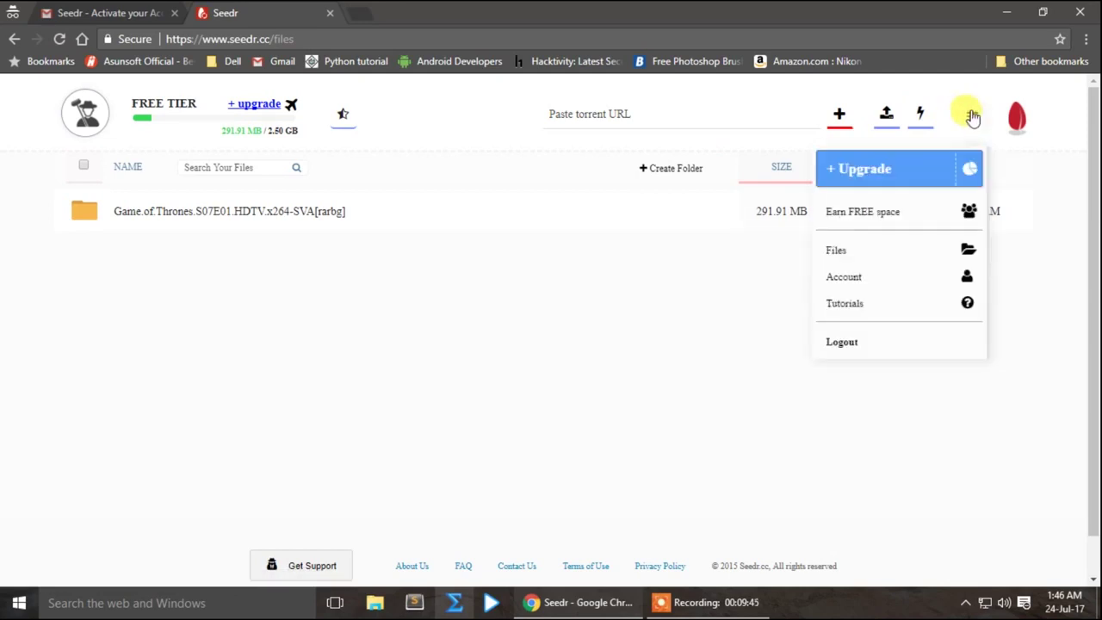
click(913, 219)
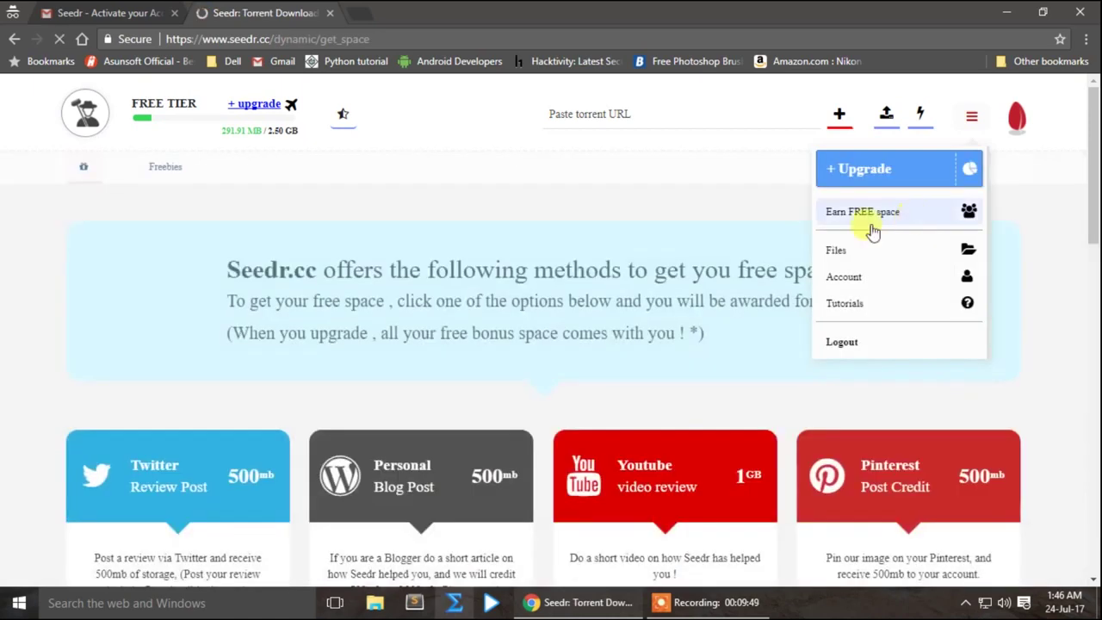
scroll(564, 310, down, 10)
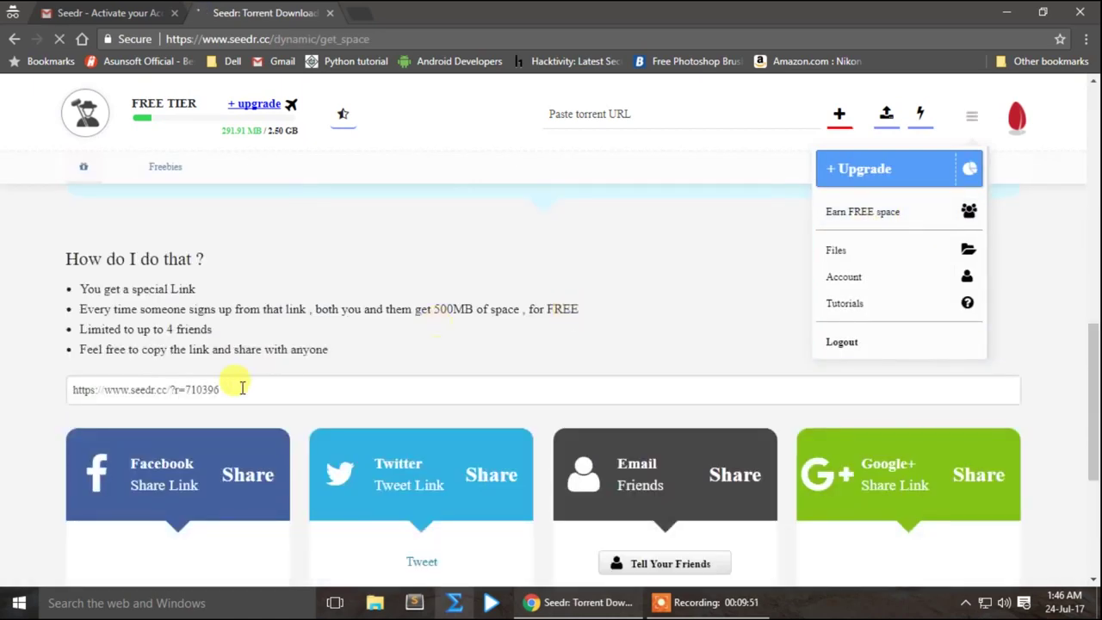
Select the personal referral link, scroll through the offers, and reload the page.
click(242, 387)
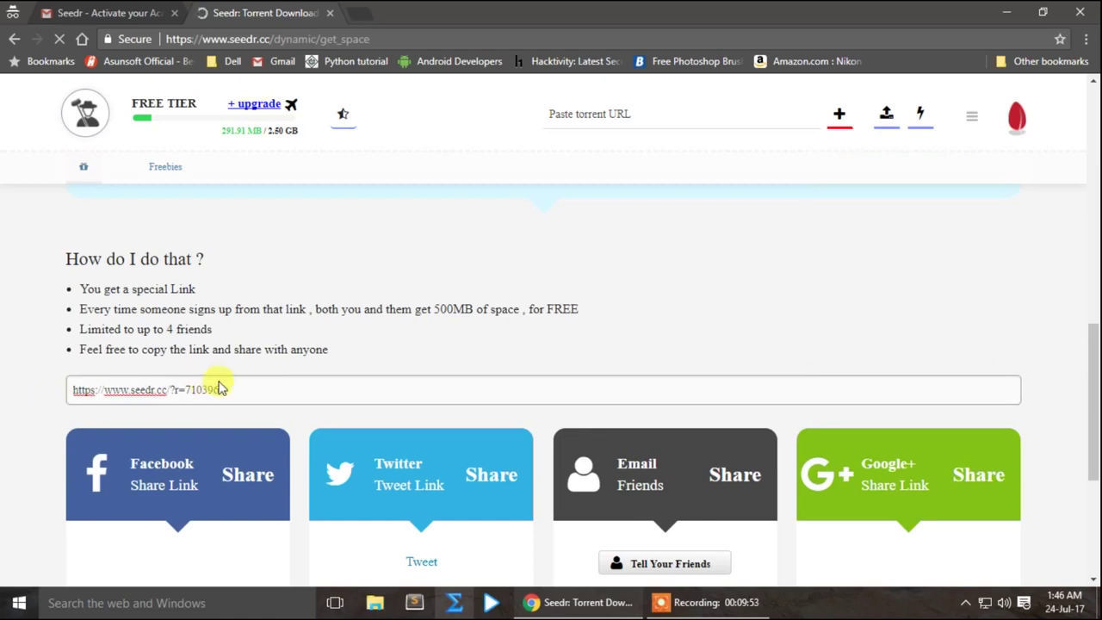
drag(226, 389, 54, 386)
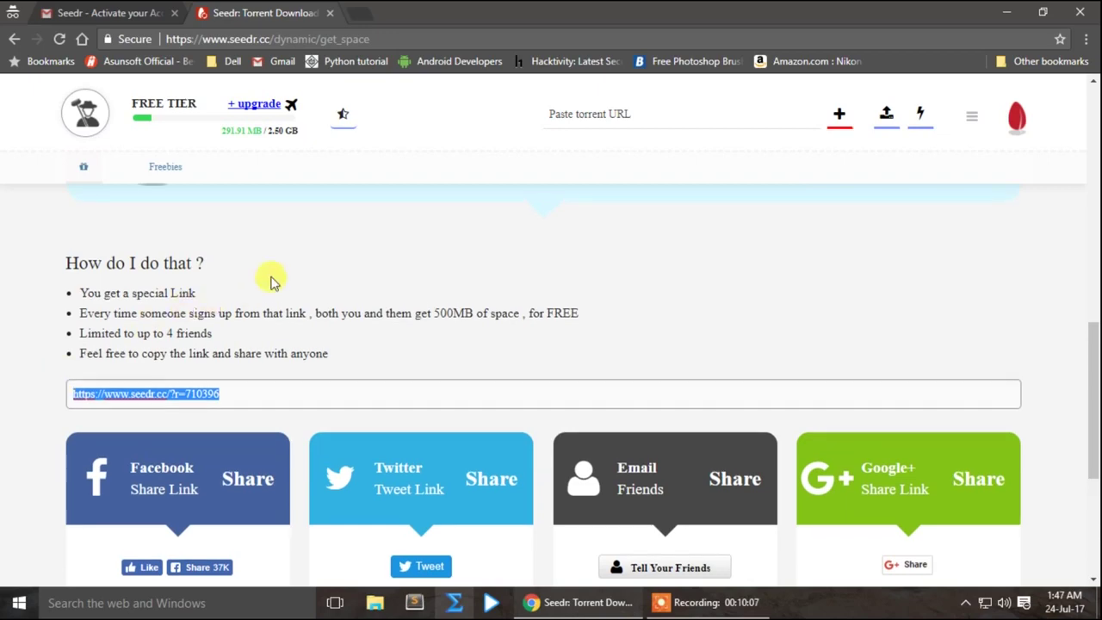
scroll(271, 278, up, 3)
scroll(270, 278, up, 3)
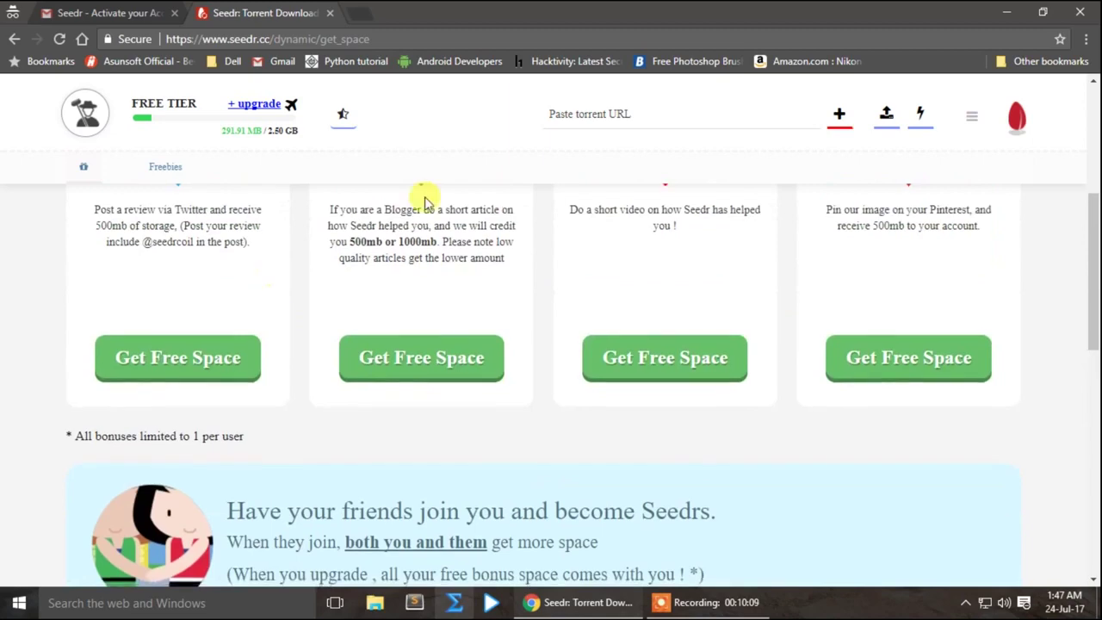
scroll(265, 344, up, 2)
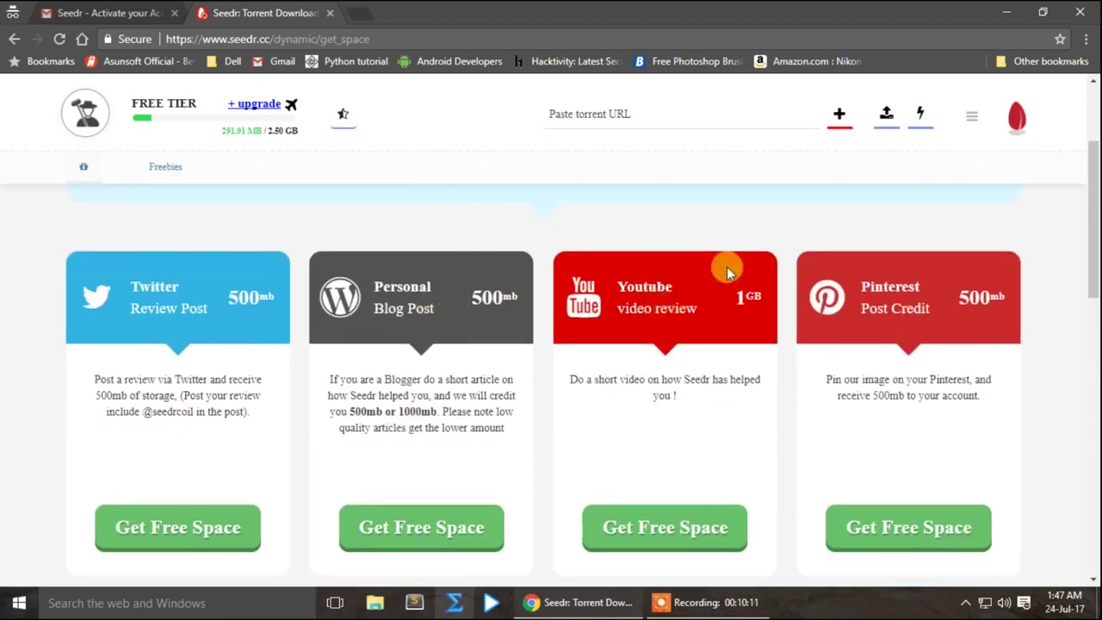
scroll(726, 269, down, 6)
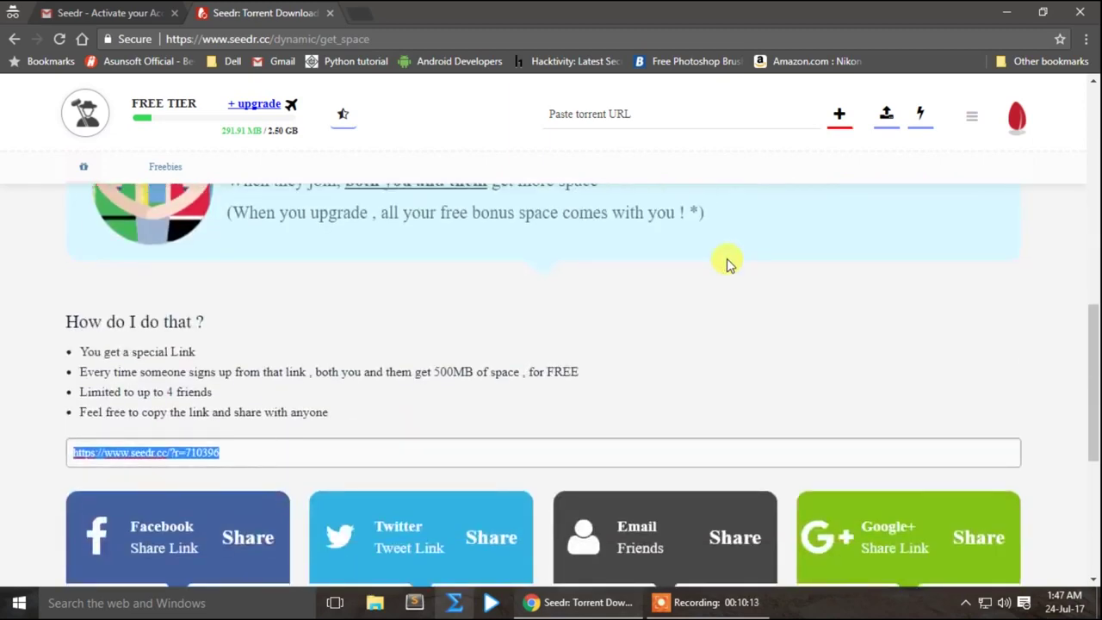
scroll(726, 263, down, 3)
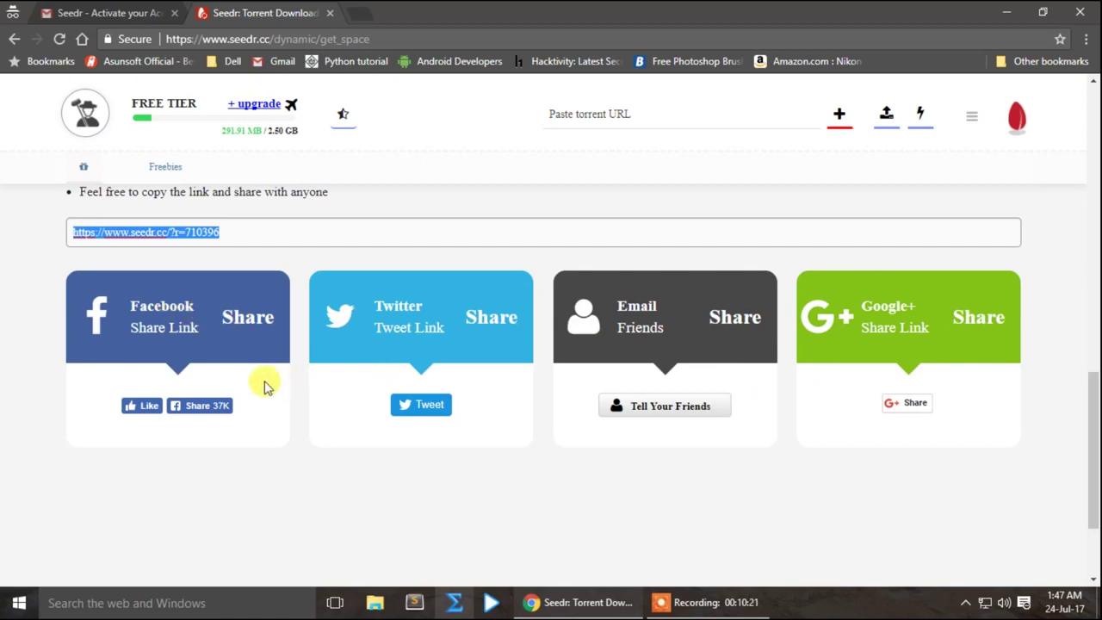
scroll(265, 380, up, 4)
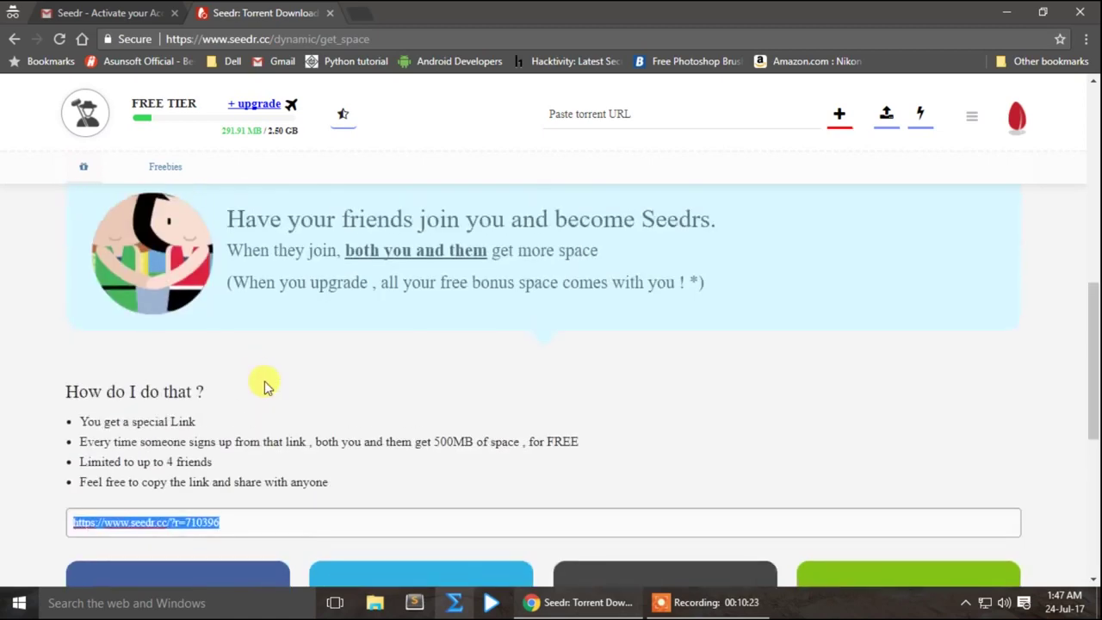
scroll(264, 381, up, 7)
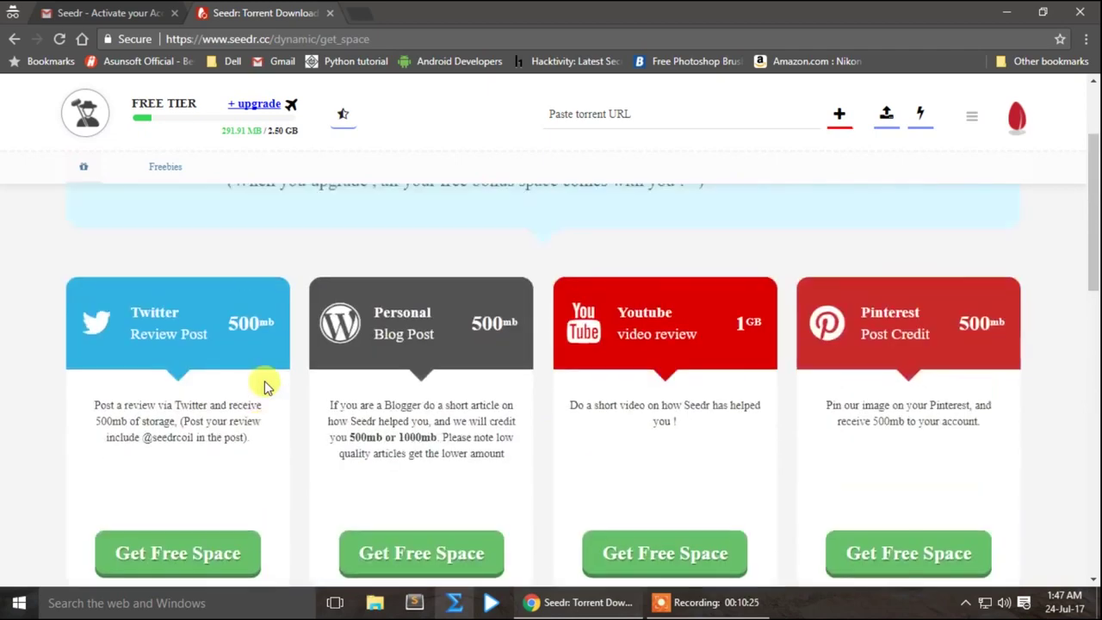
scroll(264, 380, up, 2)
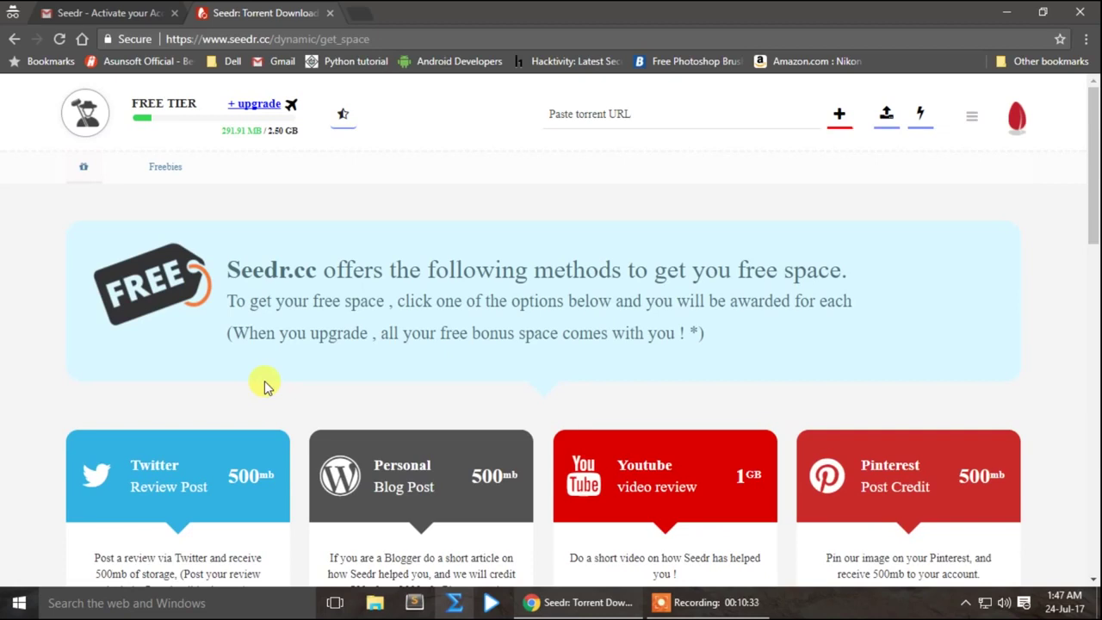
key(F5)
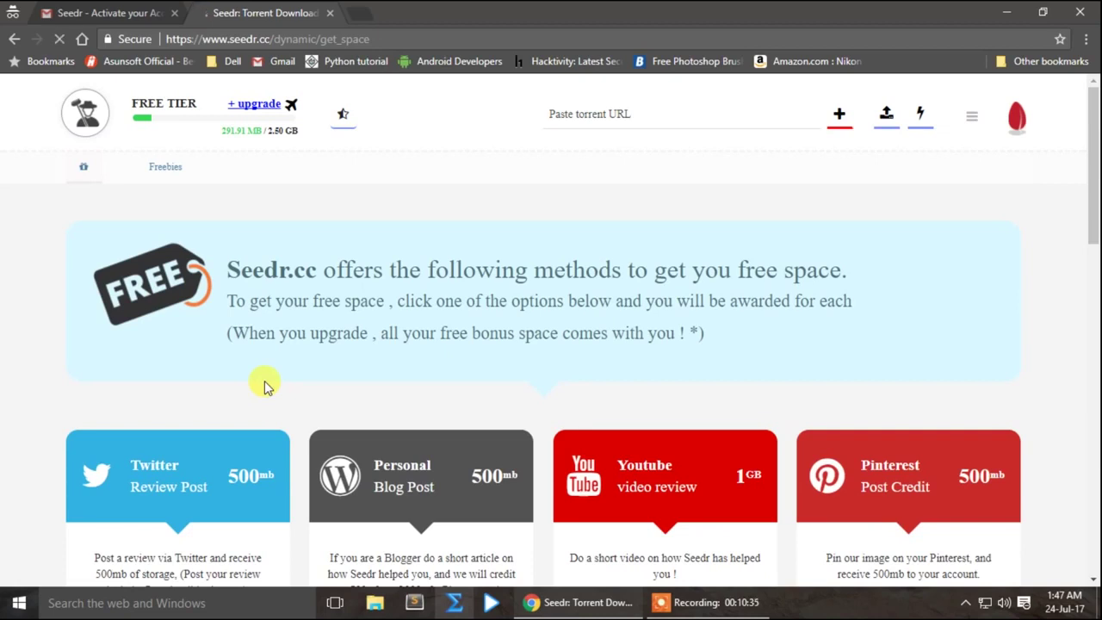